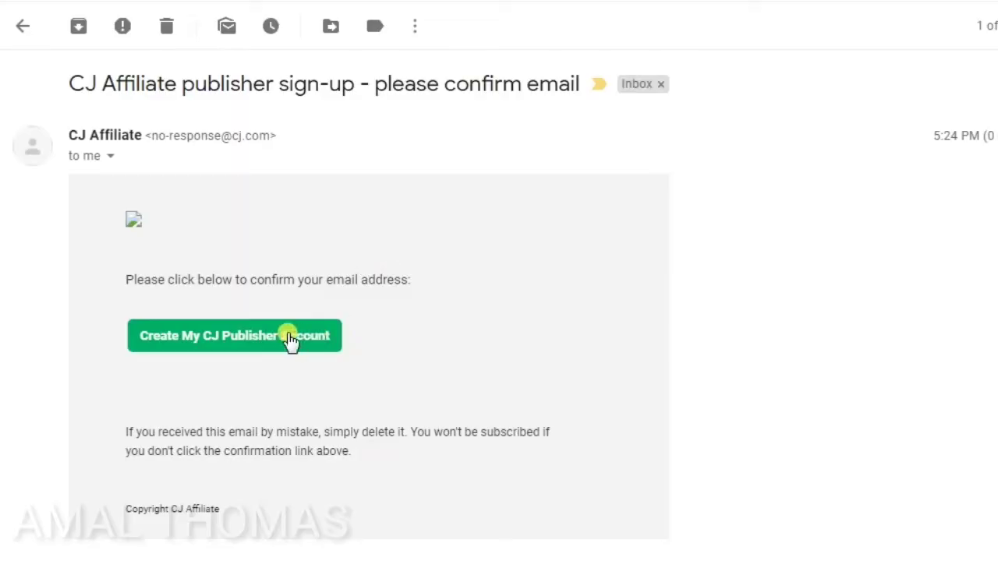
- Open the publisher sign-up form from the confirmation email and search the country list for "i"
{"action": "left_click", "coordinate": [290, 340]}
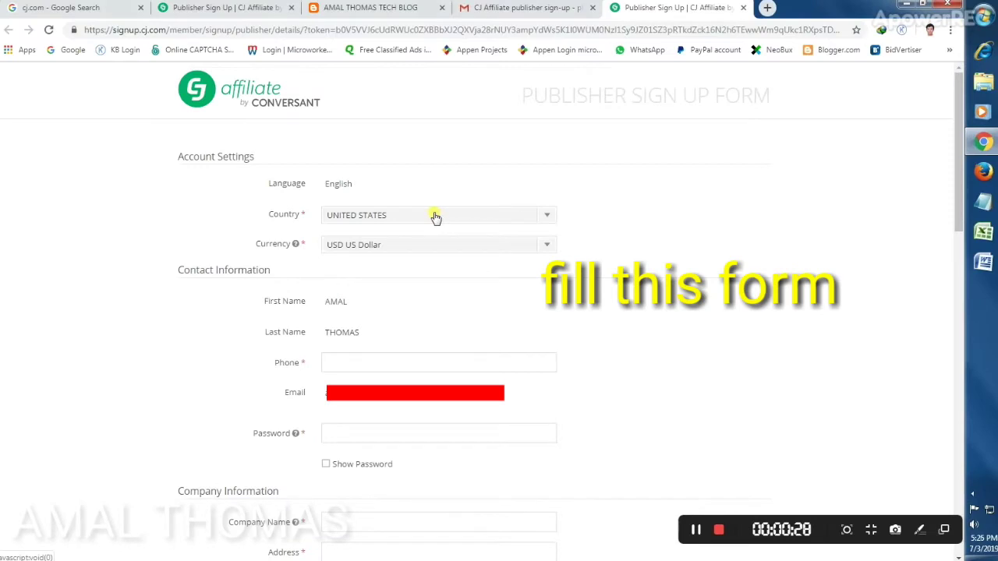
{"action": "left_click", "coordinate": [435, 216]}
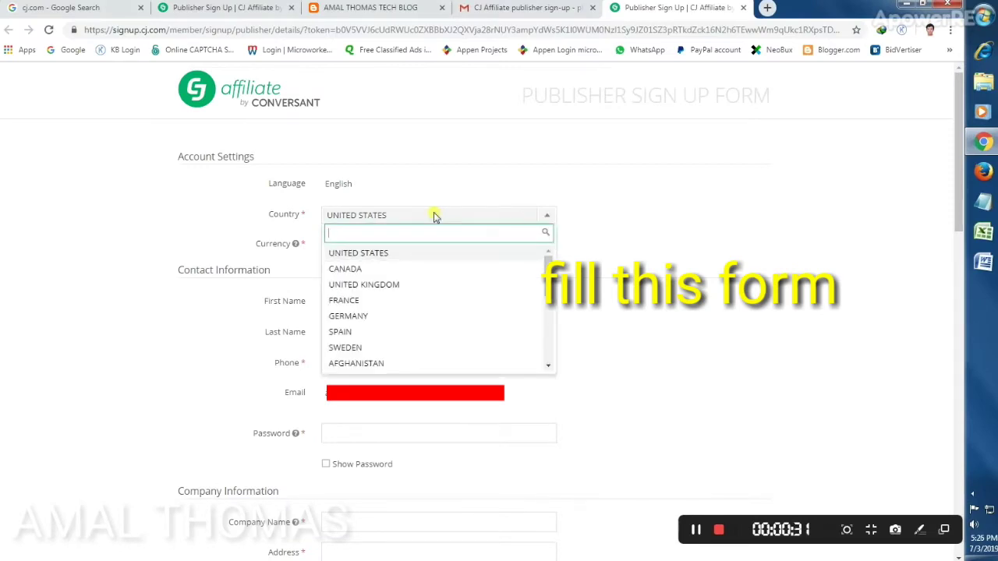
{"action": "type", "text": "i"}
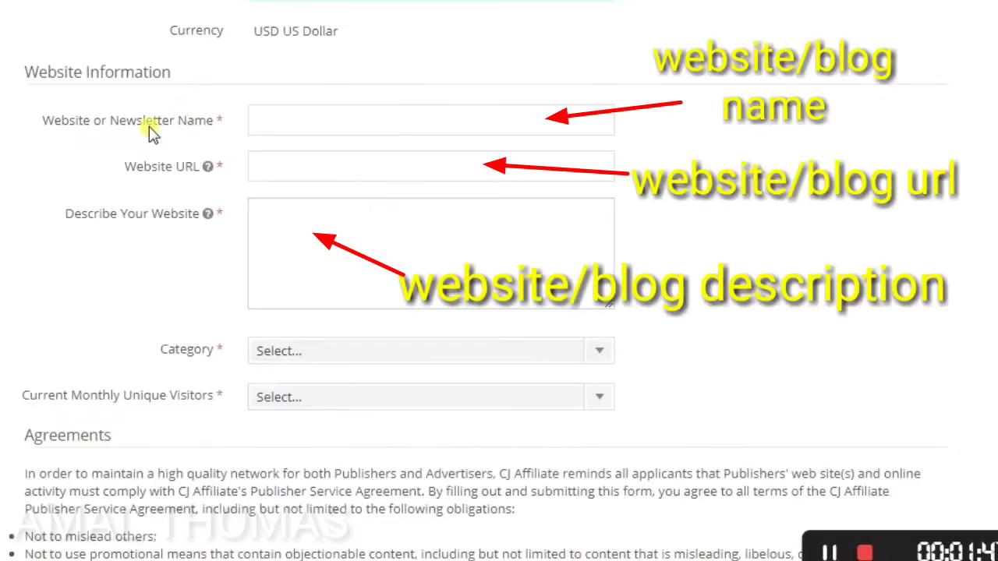
- Copy the blog's web address and enter it as the Website URL in the sign-up form's website information
{"action": "left_click", "coordinate": [321, 125]}
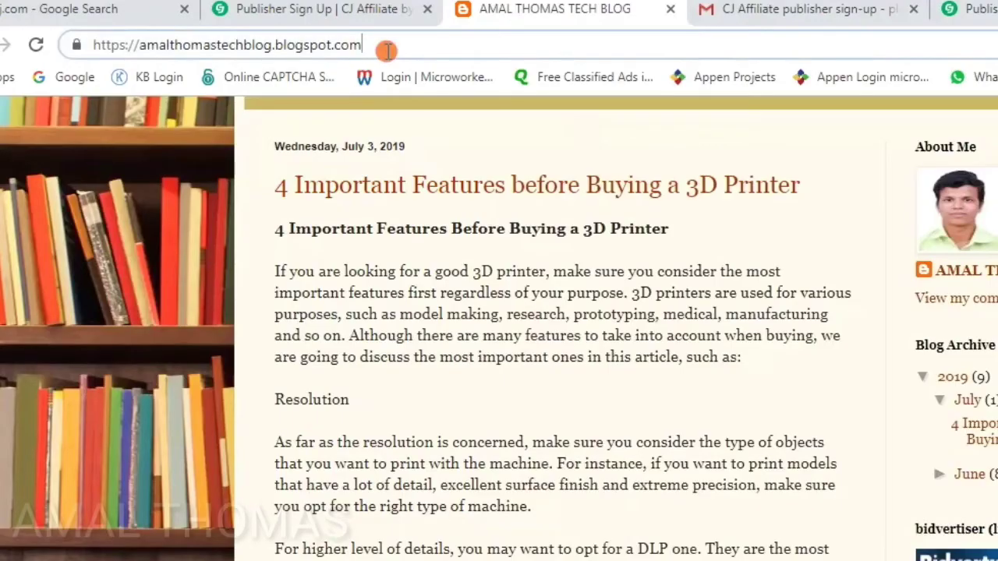
{"action": "left_click_drag", "start_coordinate": [383, 47], "coordinate": [74, 27]}
{"action": "key", "text": "ctrl+c"}
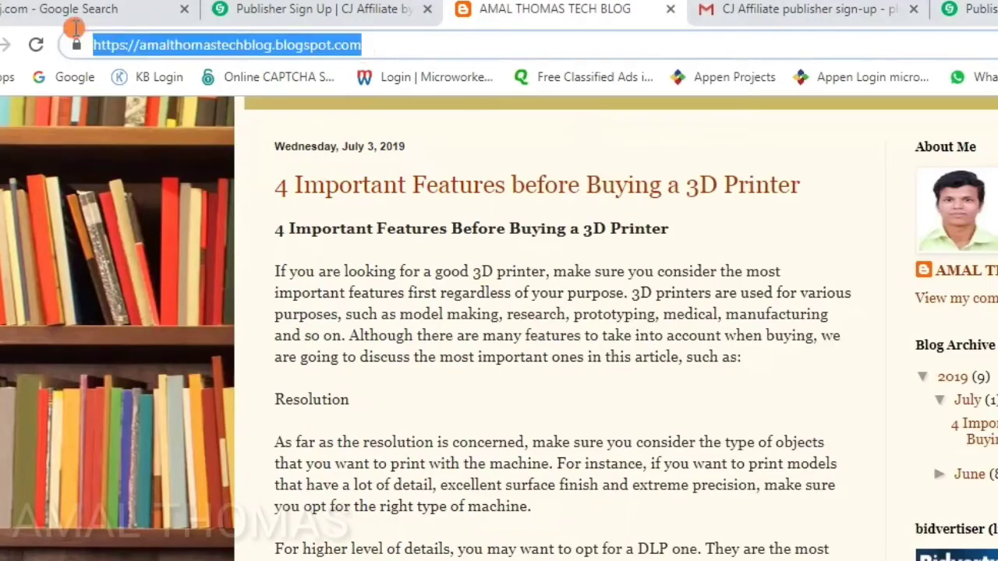
{"action": "right_click", "coordinate": [114, 46]}
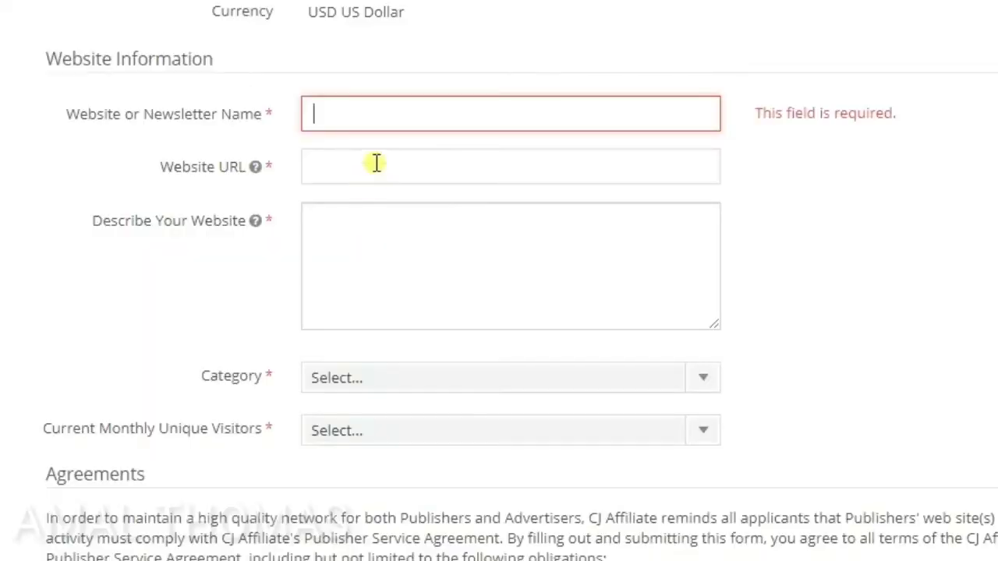
{"action": "left_click", "coordinate": [377, 162]}
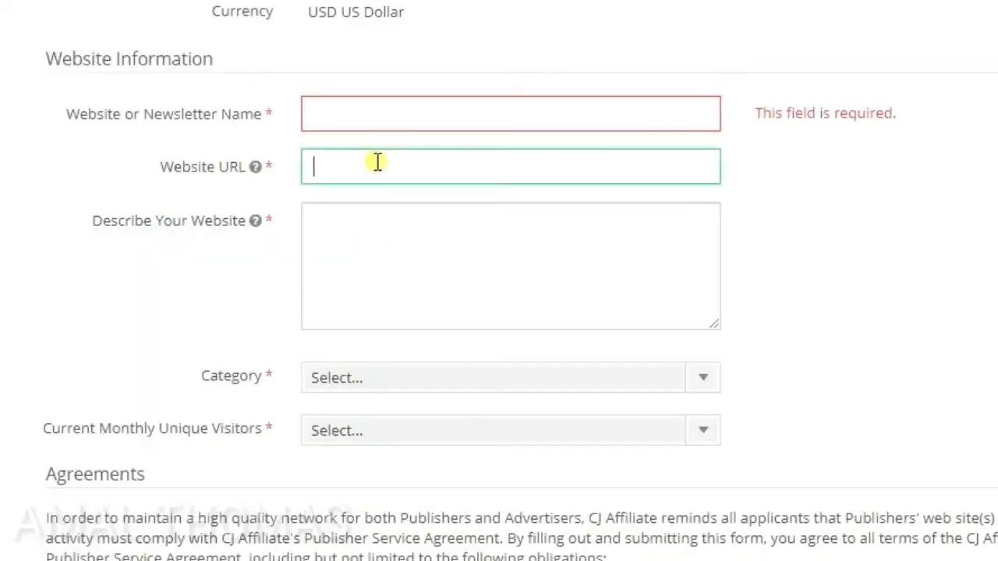
{"action": "key", "text": "ctrl+v"}
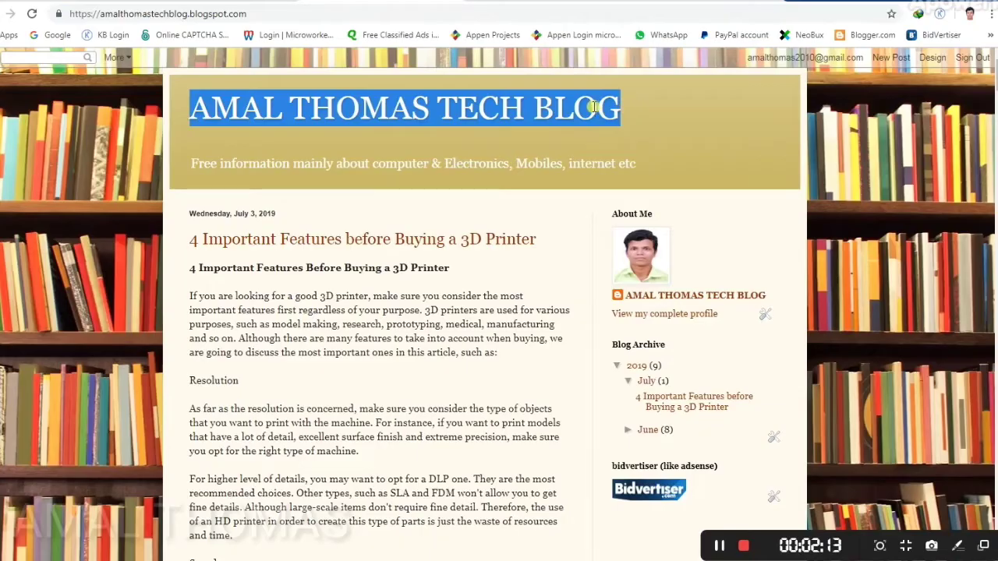
- Enter the blog's title as the website name and describe it as "Free information about computer, technology,internet, mobile etc"
{"action": "right_click", "coordinate": [590, 103]}
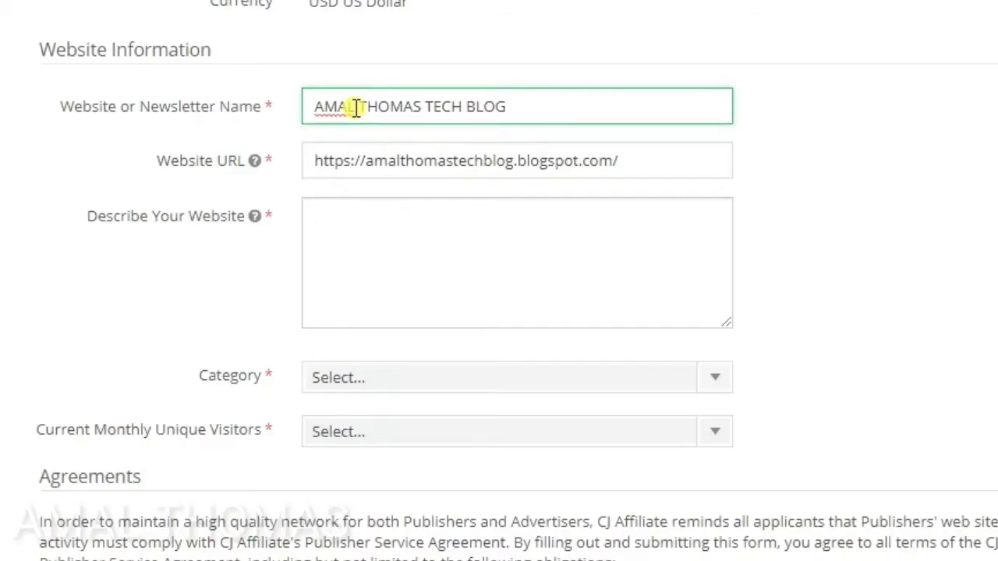
{"action": "left_click", "coordinate": [405, 216]}
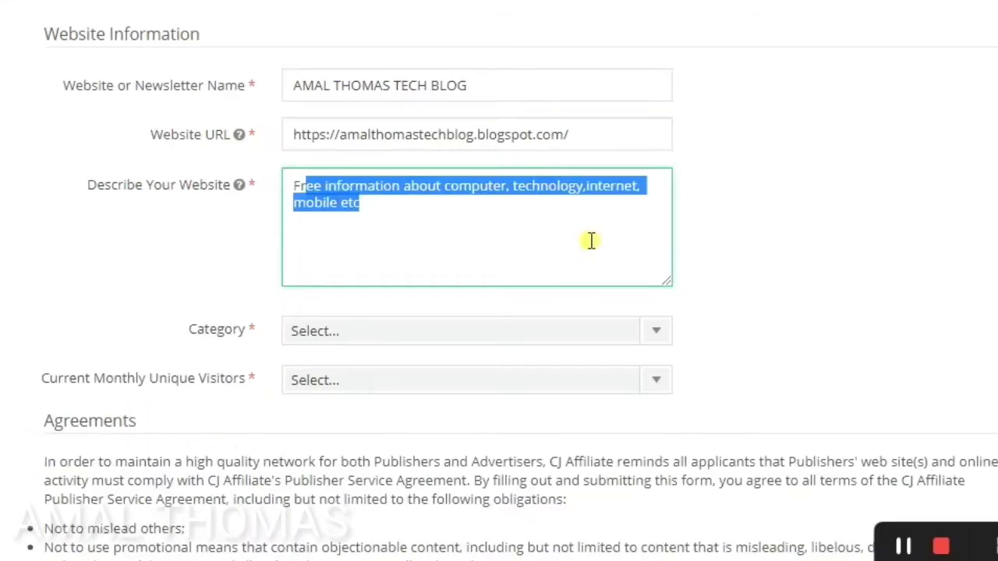
{"action": "left_click", "coordinate": [561, 227]}
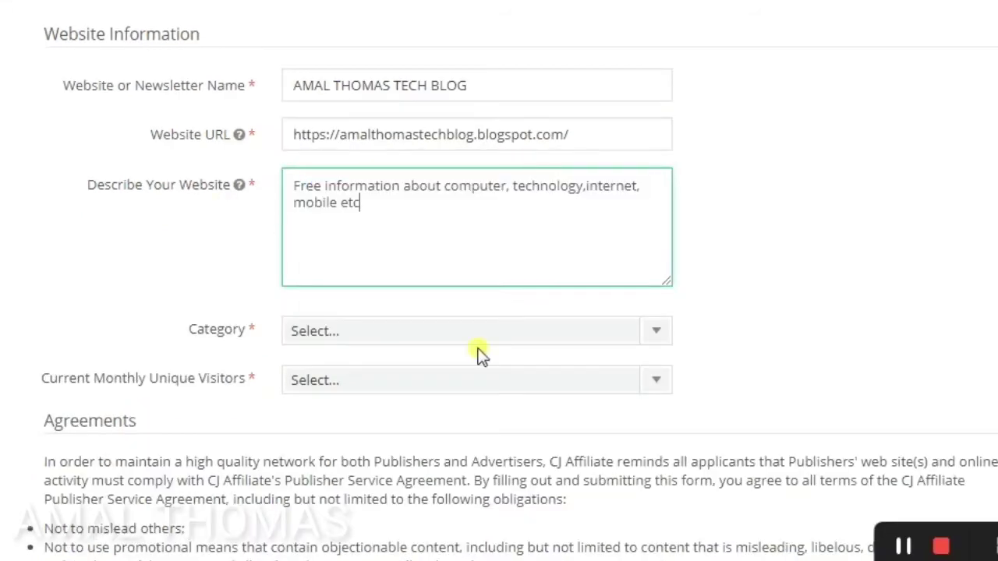
- Set the website category to Green and the current monthly unique visitors to < 99K UVs
{"action": "scroll", "coordinate": [477, 354], "scroll_direction": "down", "scroll_amount": 4}
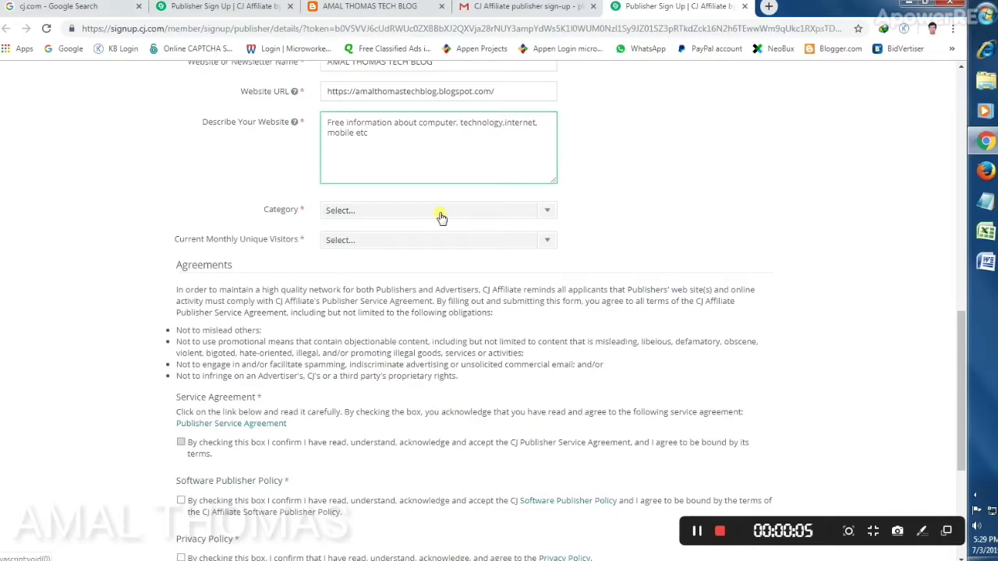
{"action": "left_click", "coordinate": [441, 218]}
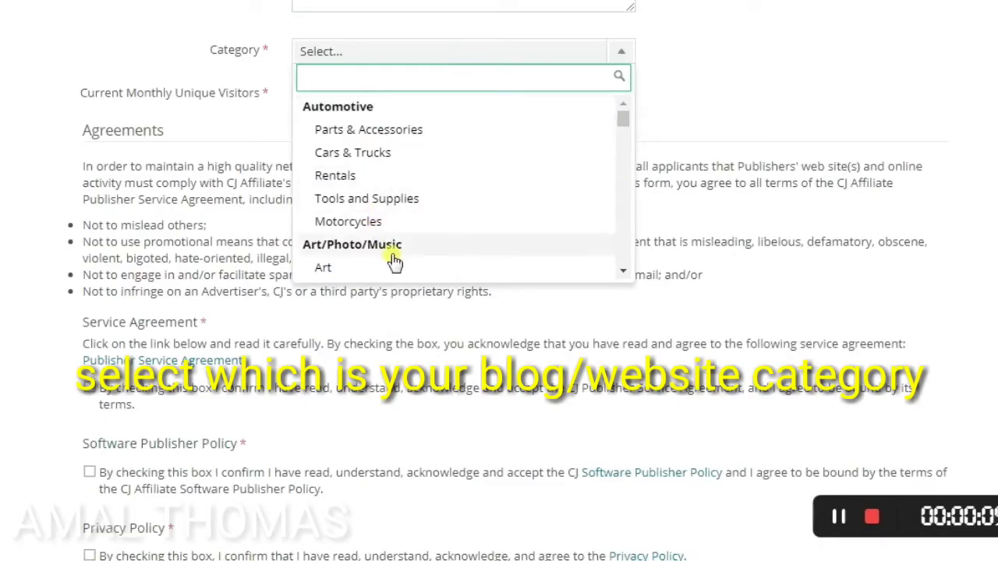
{"action": "scroll", "coordinate": [397, 263], "scroll_direction": "down", "scroll_amount": 1}
{"action": "scroll", "coordinate": [389, 222], "scroll_direction": "down", "scroll_amount": 3}
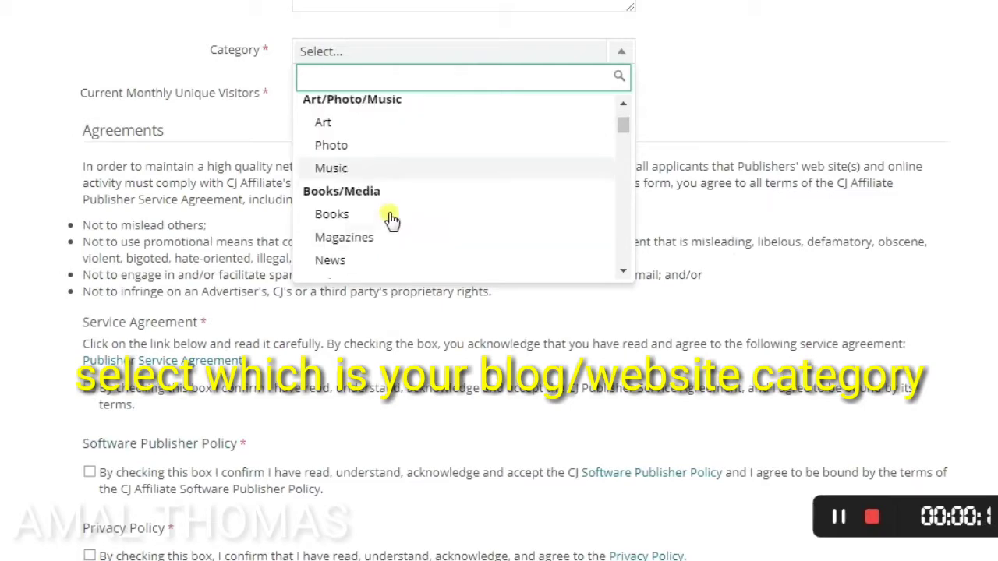
{"action": "scroll", "coordinate": [389, 223], "scroll_direction": "down", "scroll_amount": 3}
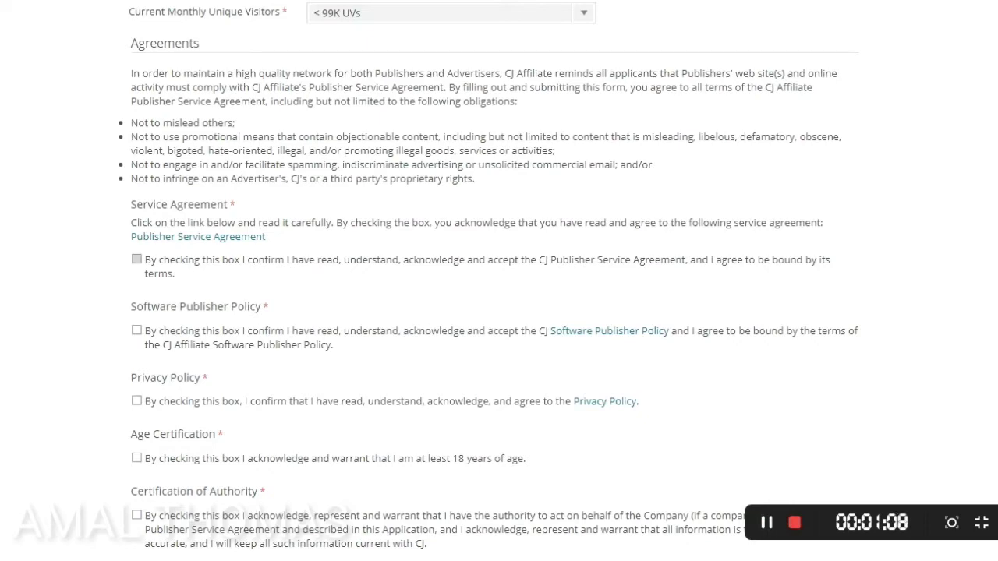
{"action": "scroll", "coordinate": [343, 237], "scroll_direction": "up", "scroll_amount": 5}
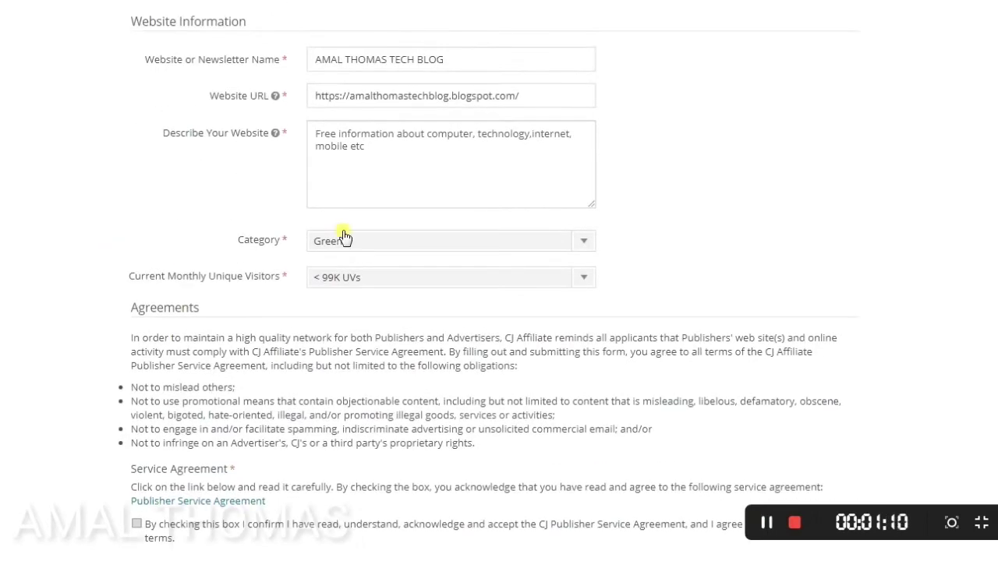
{"action": "scroll", "coordinate": [334, 293], "scroll_direction": "down", "scroll_amount": 3}
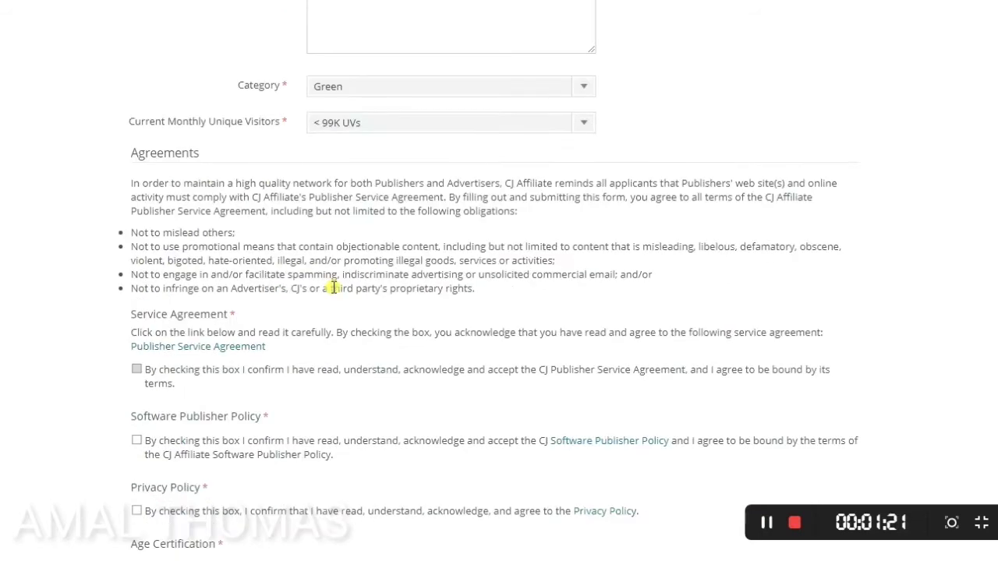
- Agree to the service agreement, software publisher policy, privacy policy, age certification and certification of authority, and accept the terms
{"action": "scroll", "coordinate": [335, 288], "scroll_direction": "down", "scroll_amount": 4}
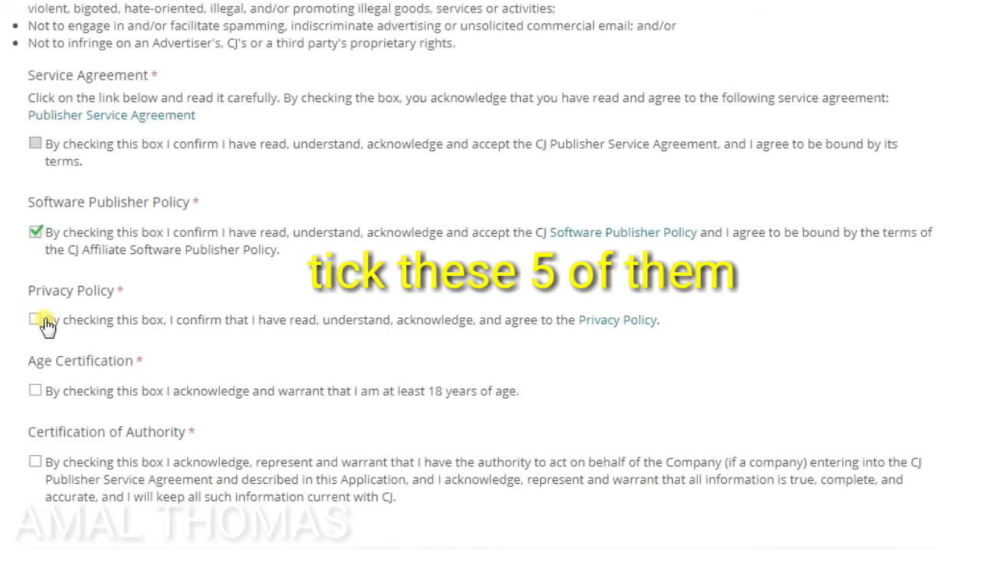
{"action": "left_click", "coordinate": [32, 392]}
{"action": "left_click", "coordinate": [35, 463]}
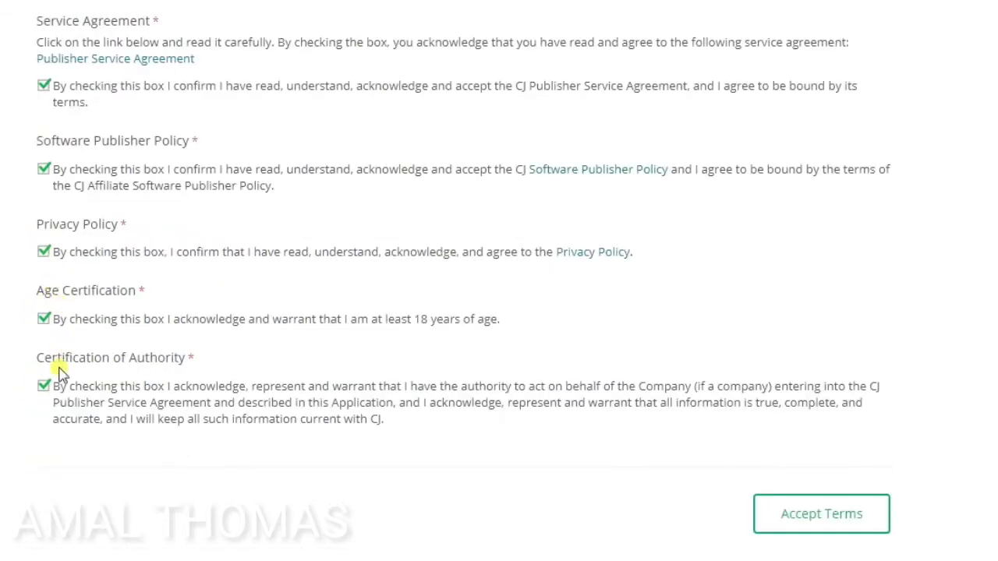
{"action": "left_click", "coordinate": [811, 518]}
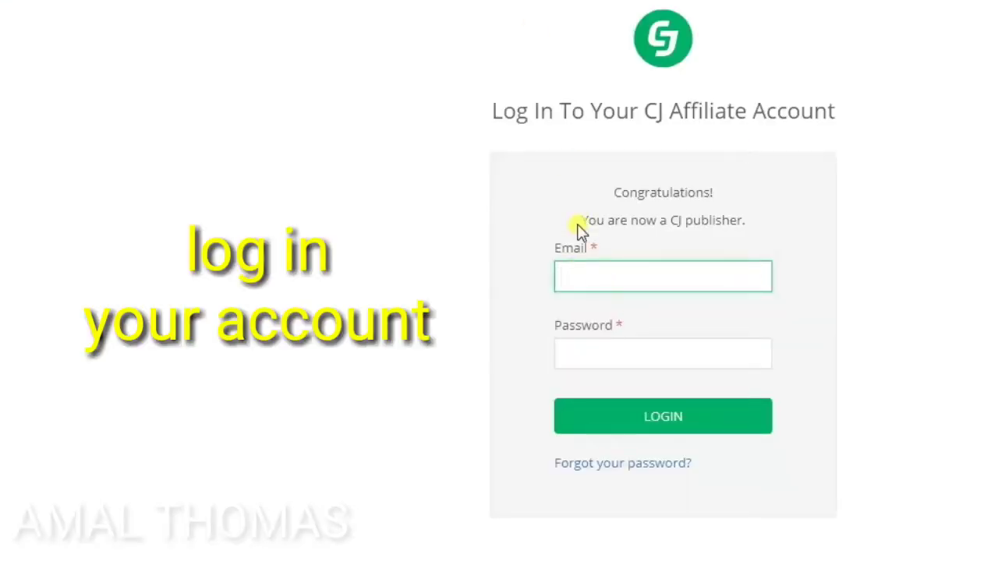
{"action": "left_click_drag", "start_coordinate": [613, 186], "coordinate": [712, 196]}
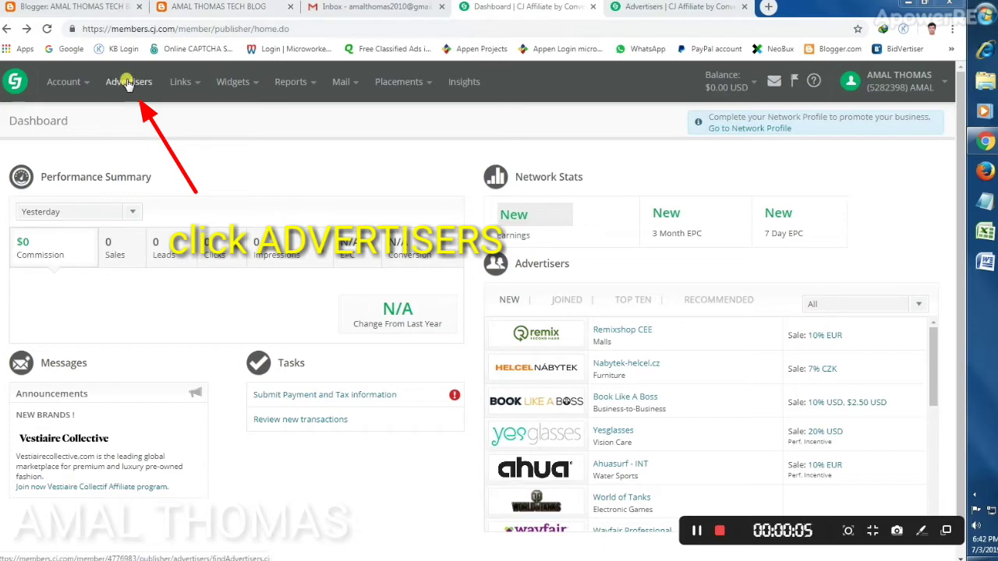
- On the Advertisers page, select all Computer & Electronics results and try to join the 1-800-inkfarm.com program
{"action": "left_click", "coordinate": [632, 8]}
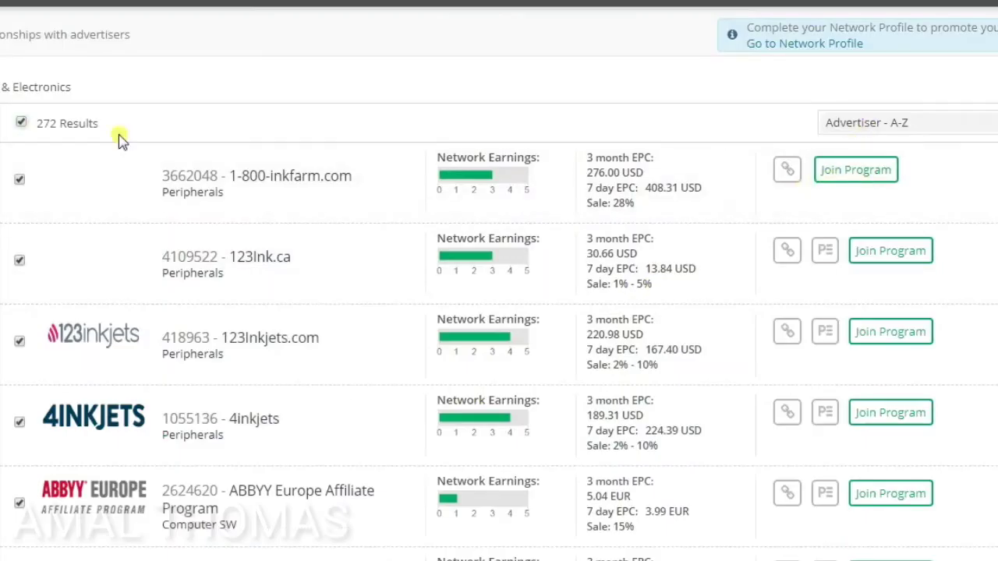
{"action": "left_click", "coordinate": [21, 125]}
{"action": "left_click", "coordinate": [22, 125]}
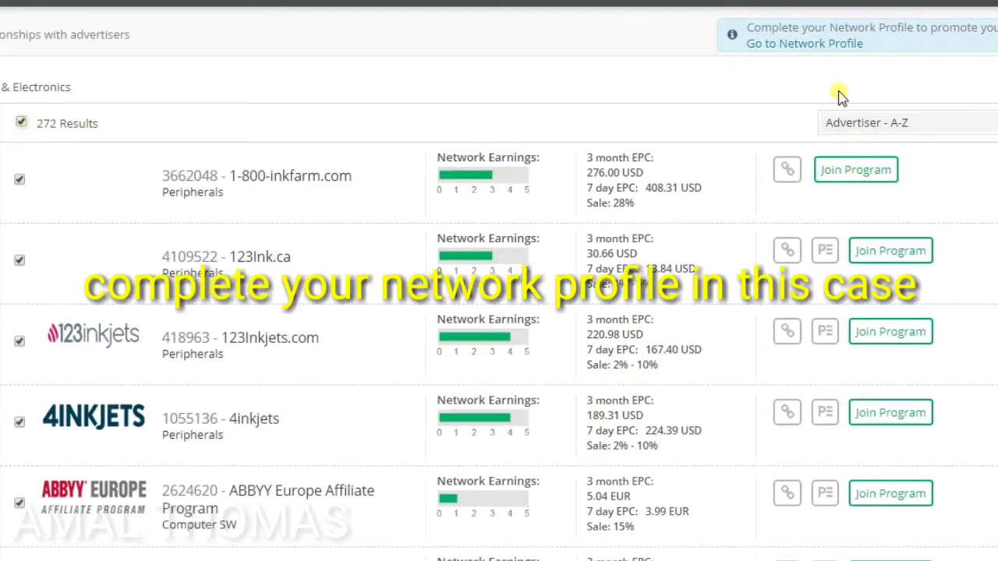
{"action": "left_click", "coordinate": [856, 170]}
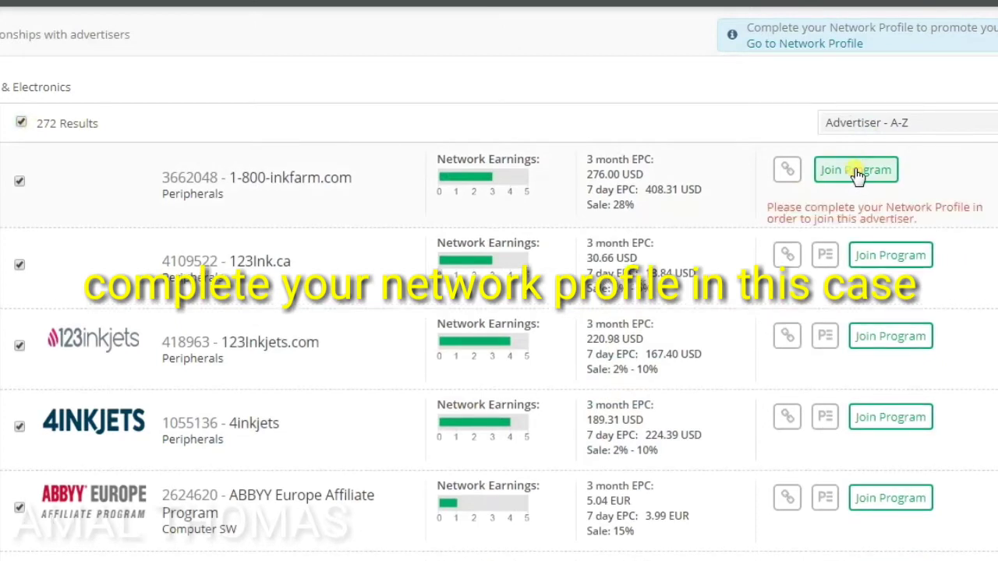
{"action": "left_click", "coordinate": [23, 123]}
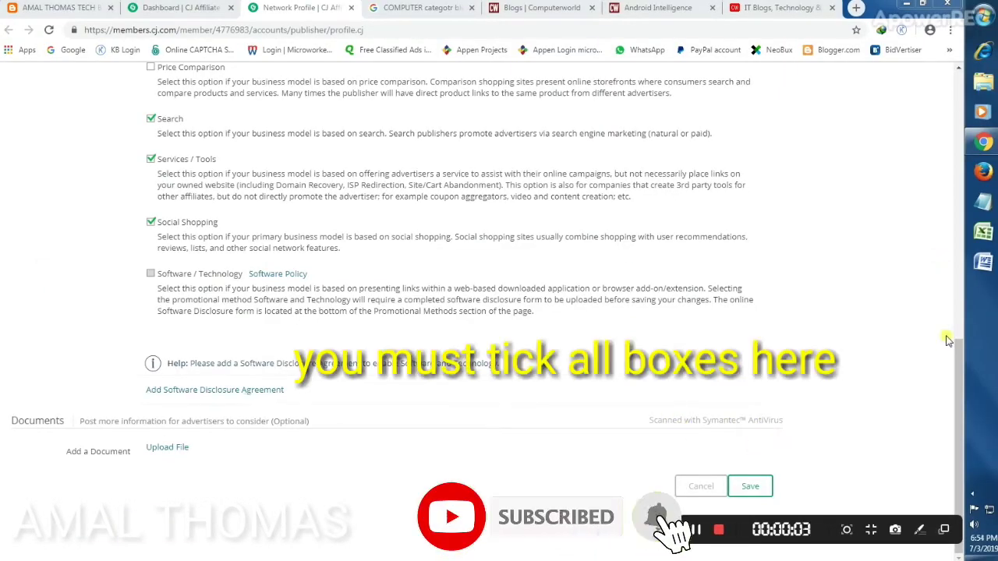
- Review the network profile's description and promotional methods, save the profile and confirm the promotional method changes
{"action": "left_click_drag", "start_coordinate": [956, 347], "coordinate": [957, 116]}
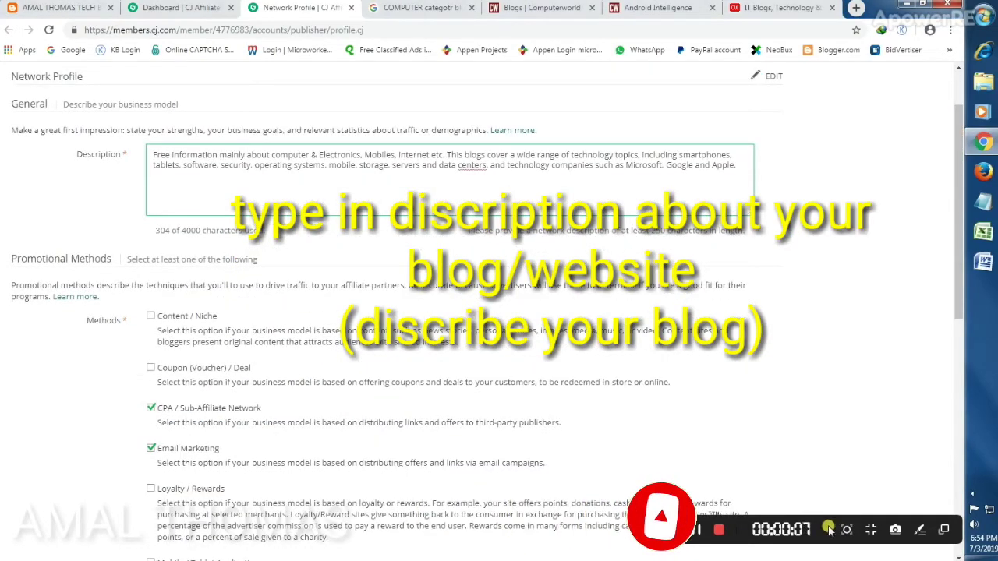
{"action": "scroll", "coordinate": [497, 440], "scroll_direction": "down", "scroll_amount": 5}
{"action": "scroll", "coordinate": [498, 440], "scroll_direction": "down", "scroll_amount": 3}
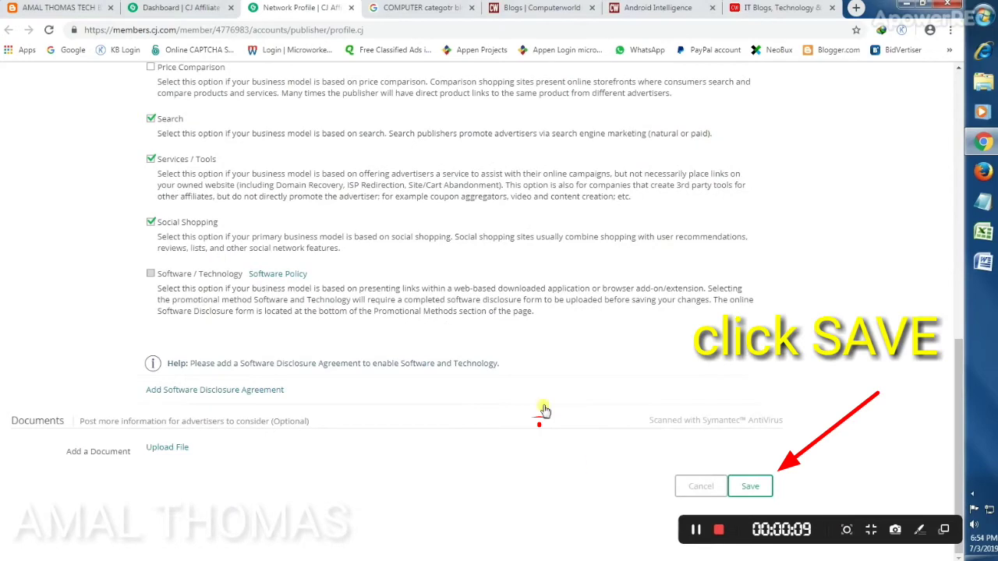
{"action": "left_click", "coordinate": [750, 487]}
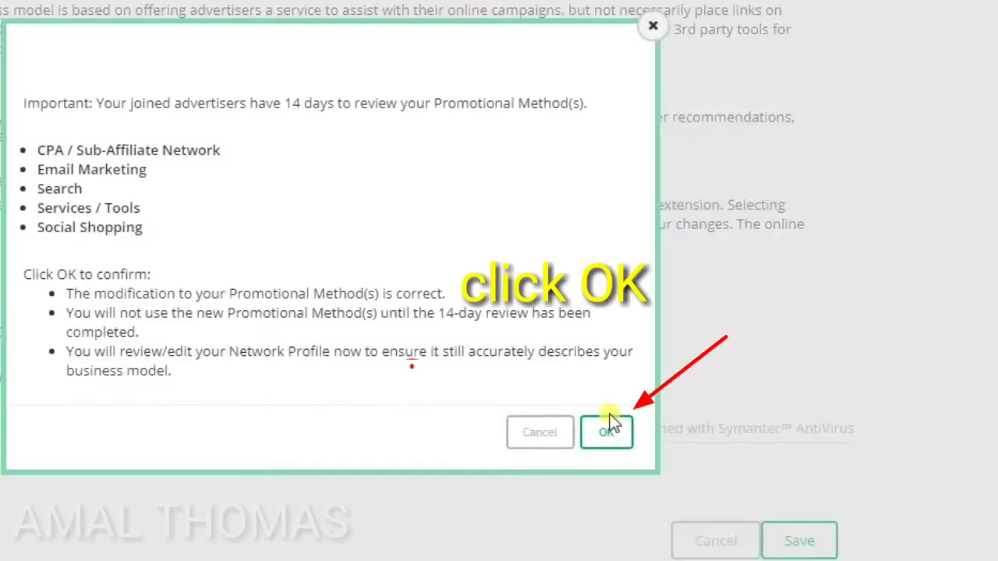
{"action": "left_click", "coordinate": [606, 435]}
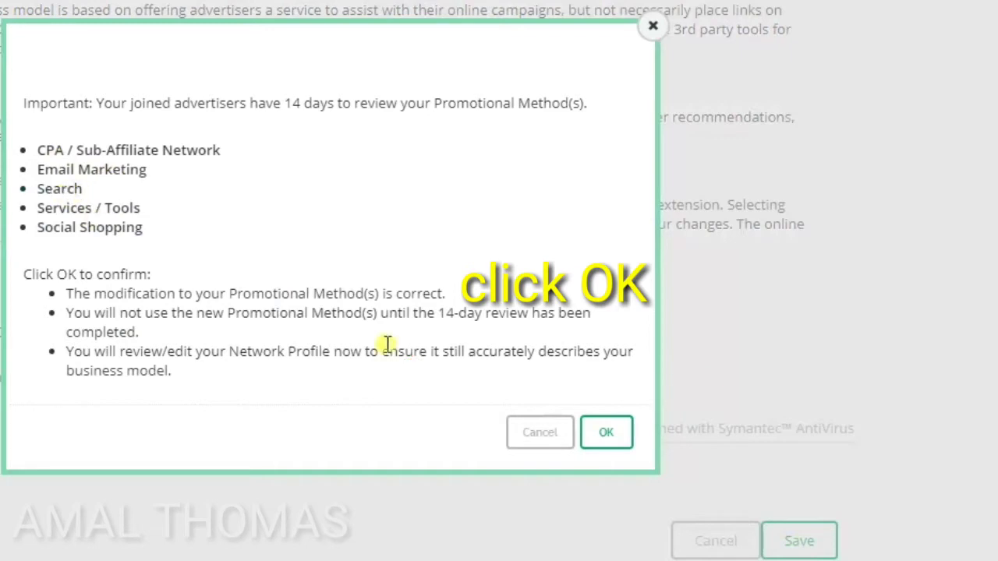
{"action": "left_click", "coordinate": [586, 430]}
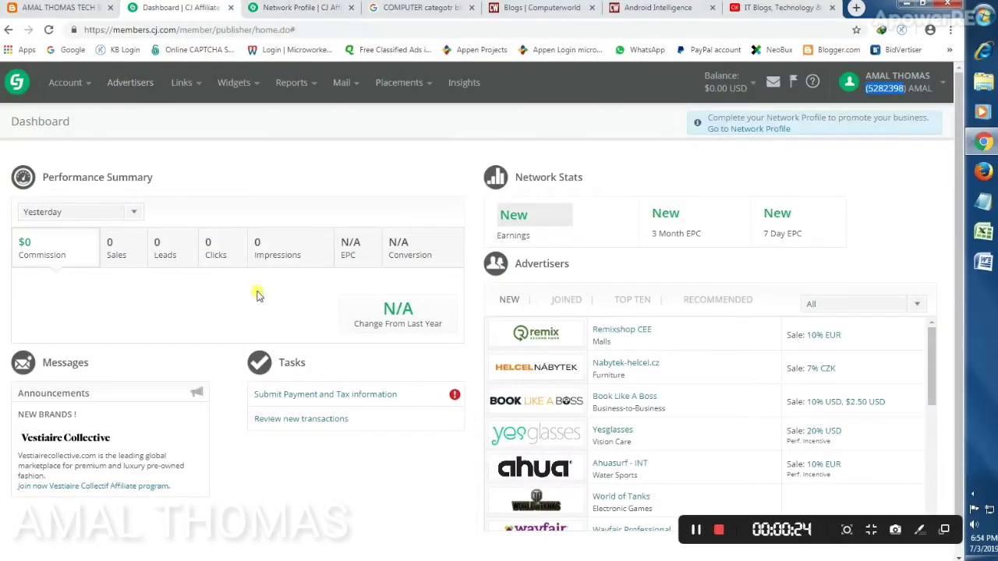
- Reload the dashboard and limit the advertiser search to the Computer & Electronics category with all its subcategories
{"action": "right_click", "coordinate": [252, 290]}
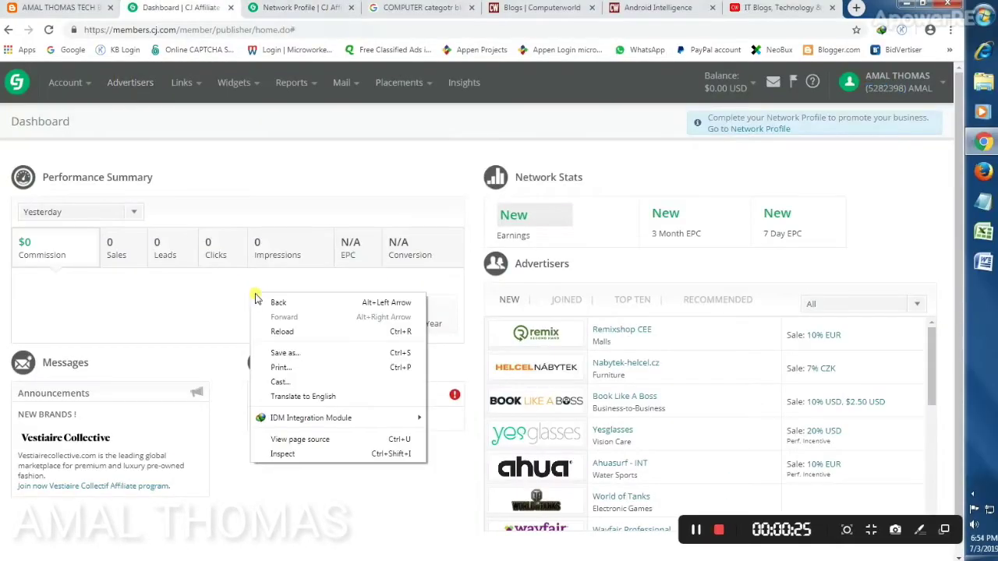
{"action": "left_click", "coordinate": [282, 331]}
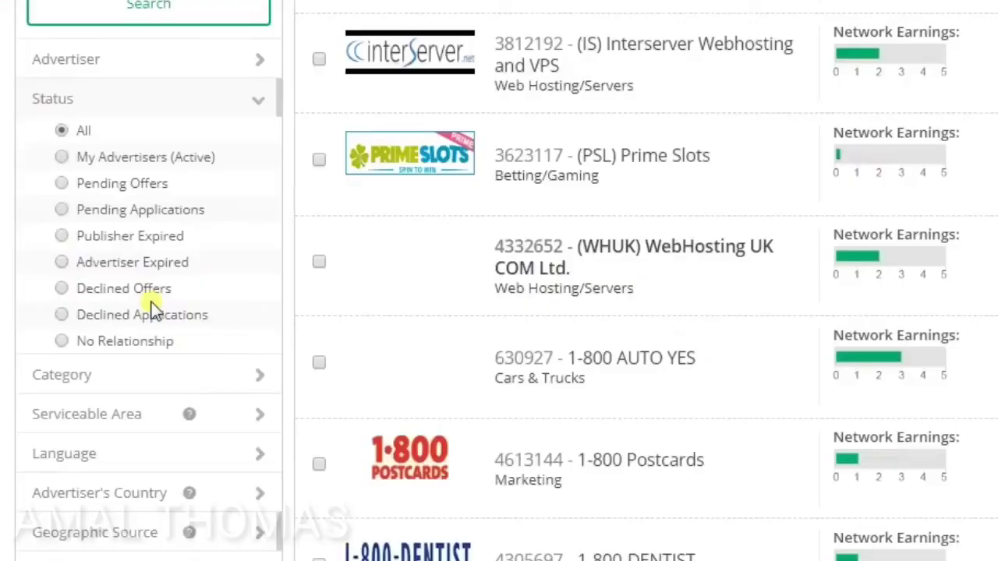
{"action": "scroll", "coordinate": [78, 323], "scroll_direction": "down", "scroll_amount": 2}
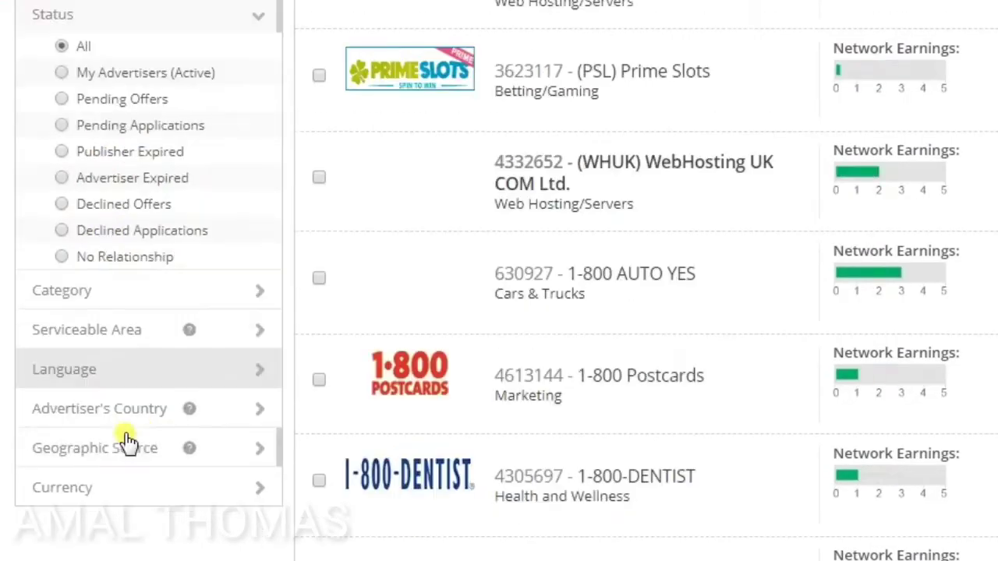
{"action": "left_click", "coordinate": [147, 281]}
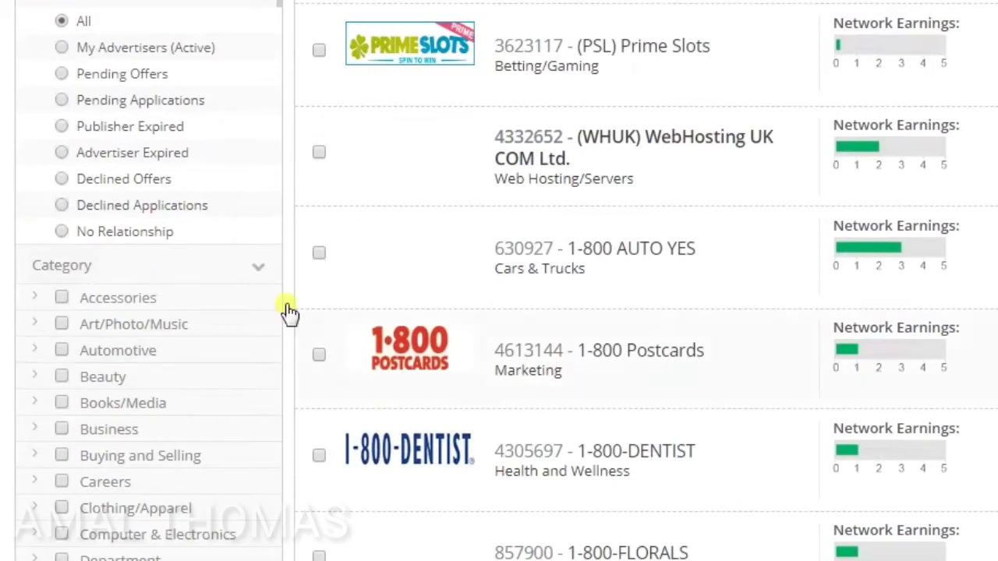
{"action": "scroll", "coordinate": [127, 538], "scroll_direction": "down", "scroll_amount": 1}
{"action": "scroll", "coordinate": [128, 546], "scroll_direction": "down", "scroll_amount": 1}
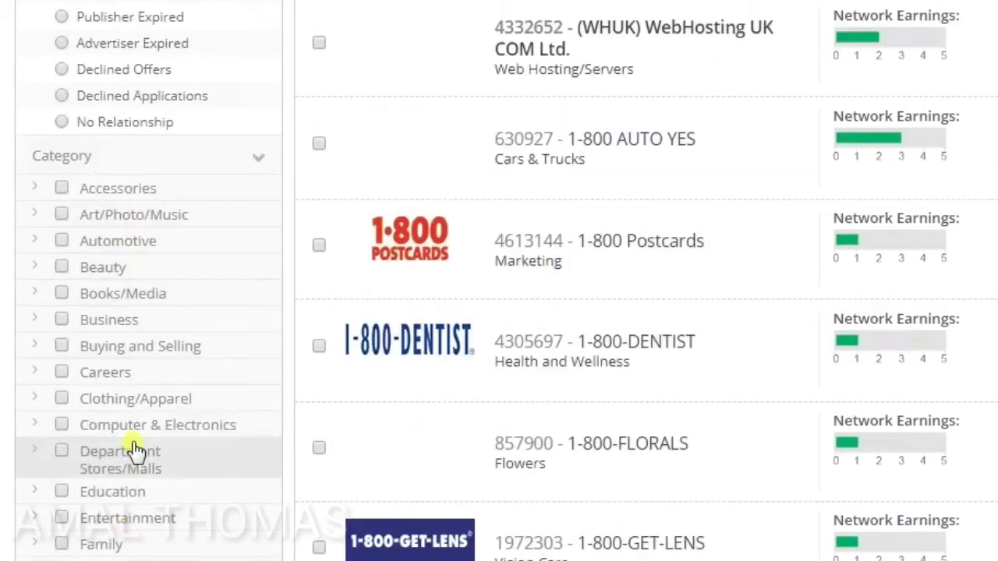
{"action": "left_click", "coordinate": [140, 430]}
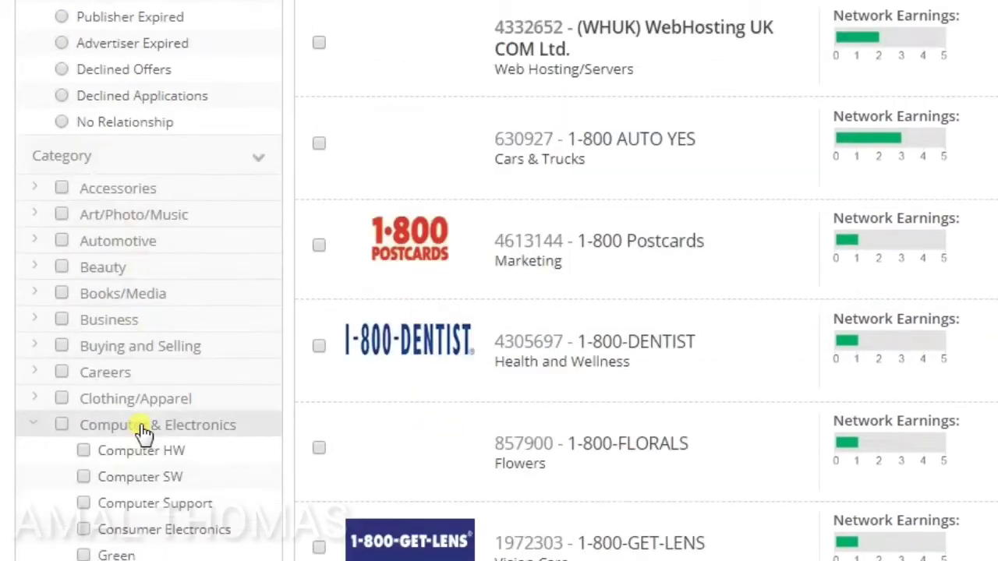
{"action": "left_click", "coordinate": [140, 429]}
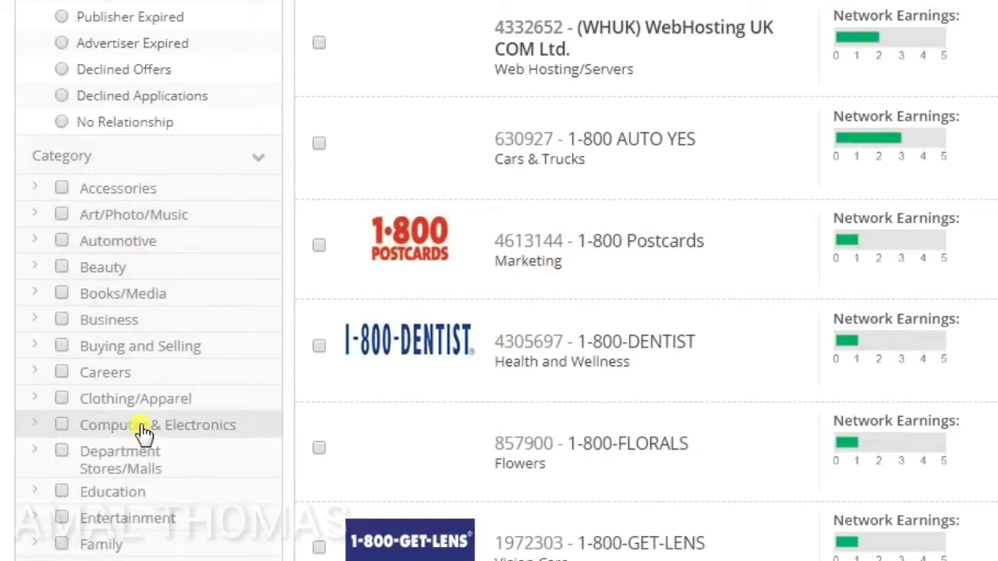
{"action": "left_click", "coordinate": [62, 425]}
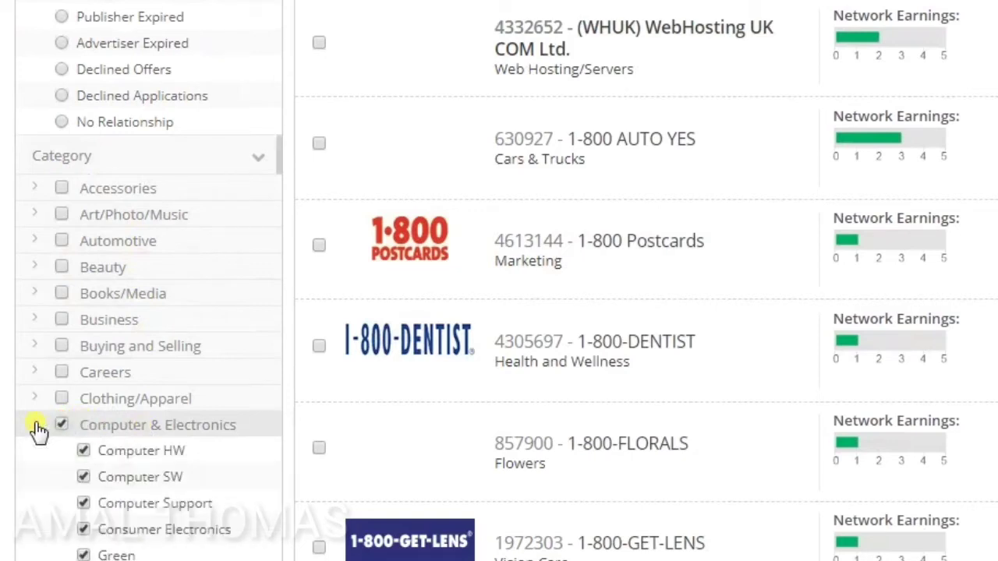
{"action": "left_click", "coordinate": [37, 429]}
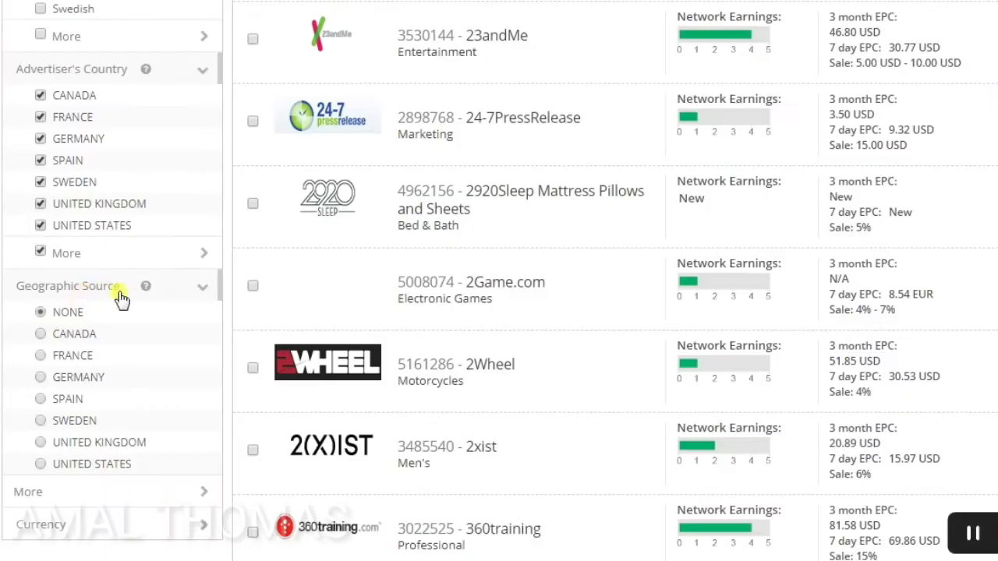
- Clear all countries, including More, from the Advertiser's Country filter and collapse it along with Geographic Source
{"action": "left_click", "coordinate": [205, 289]}
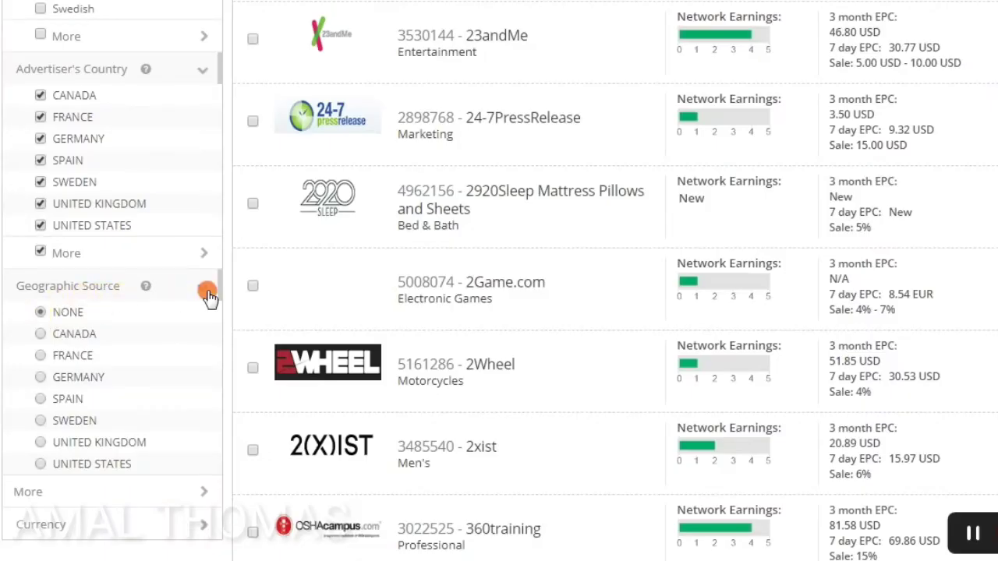
{"action": "left_click", "coordinate": [41, 95]}
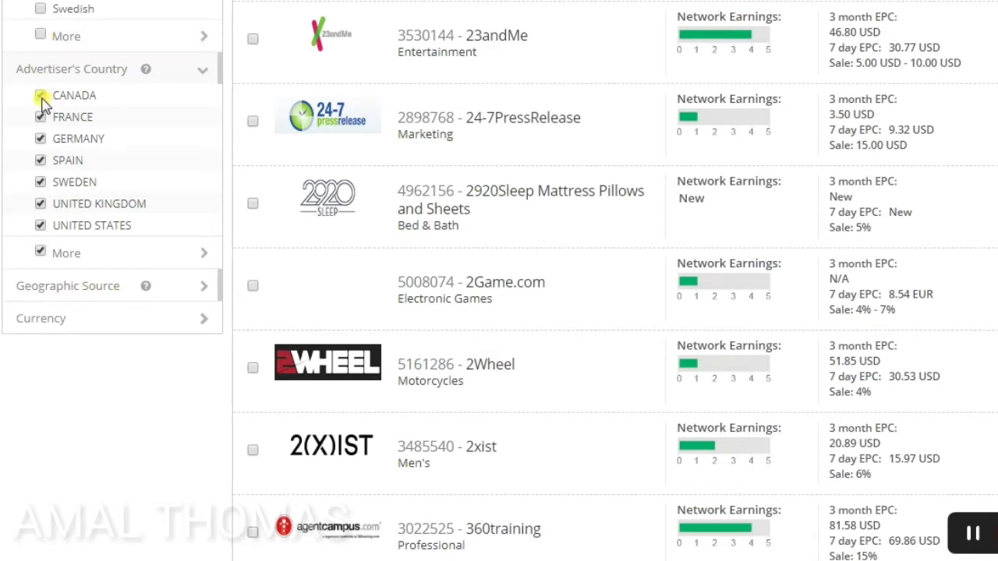
{"action": "left_click", "coordinate": [40, 117]}
{"action": "left_click", "coordinate": [41, 160]}
{"action": "left_click", "coordinate": [41, 182]}
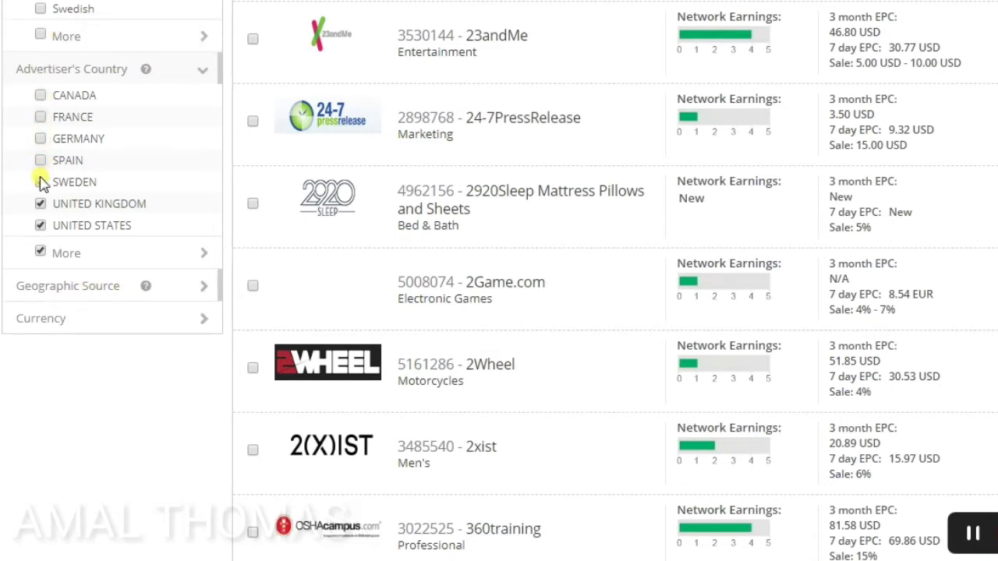
{"action": "left_click", "coordinate": [40, 203]}
{"action": "left_click", "coordinate": [40, 226]}
{"action": "left_click", "coordinate": [60, 259]}
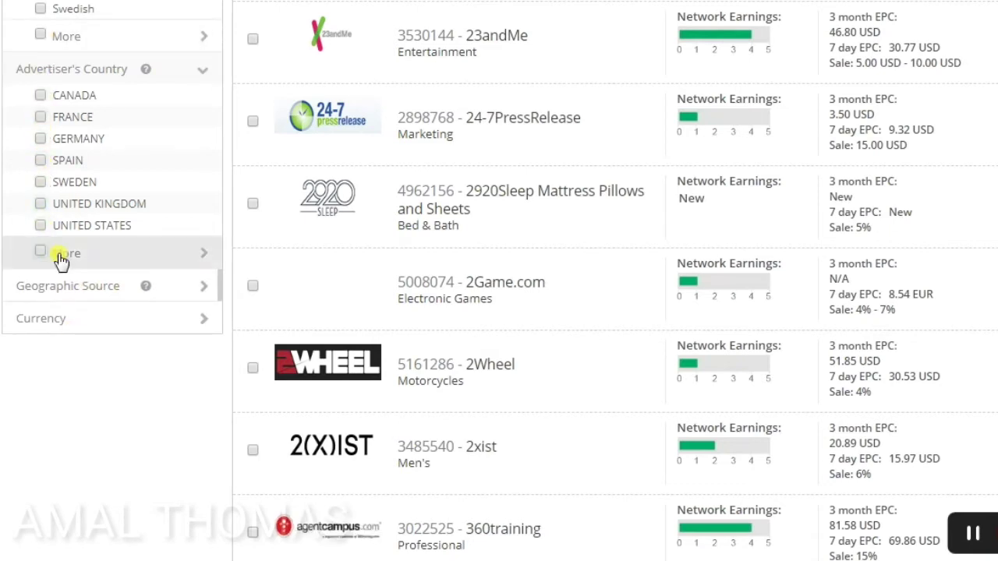
{"action": "left_click", "coordinate": [199, 68]}
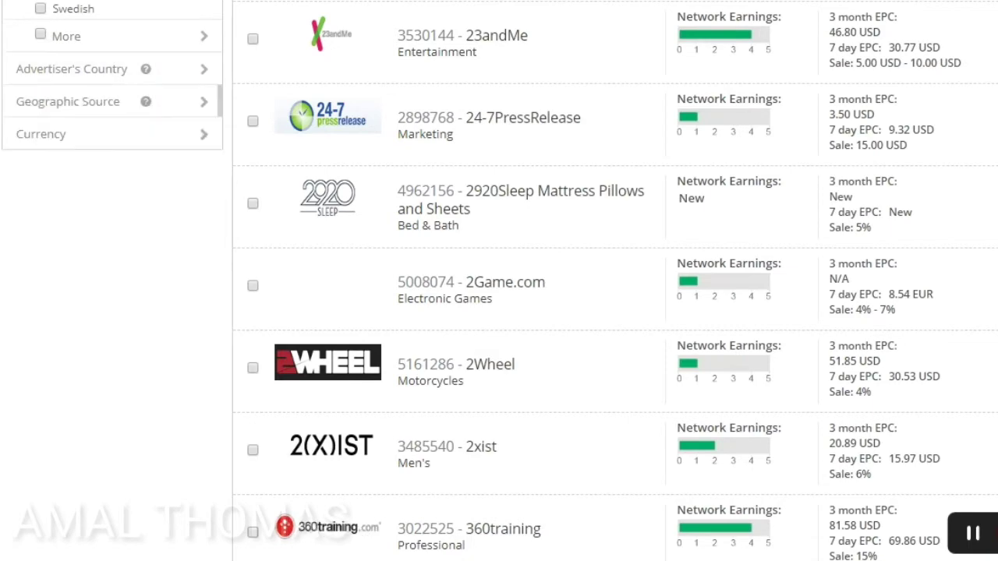
- Clear all countries, including More, from the Serviceable Area filter and collapse it
{"action": "scroll", "coordinate": [121, 53], "scroll_direction": "up", "scroll_amount": 3}
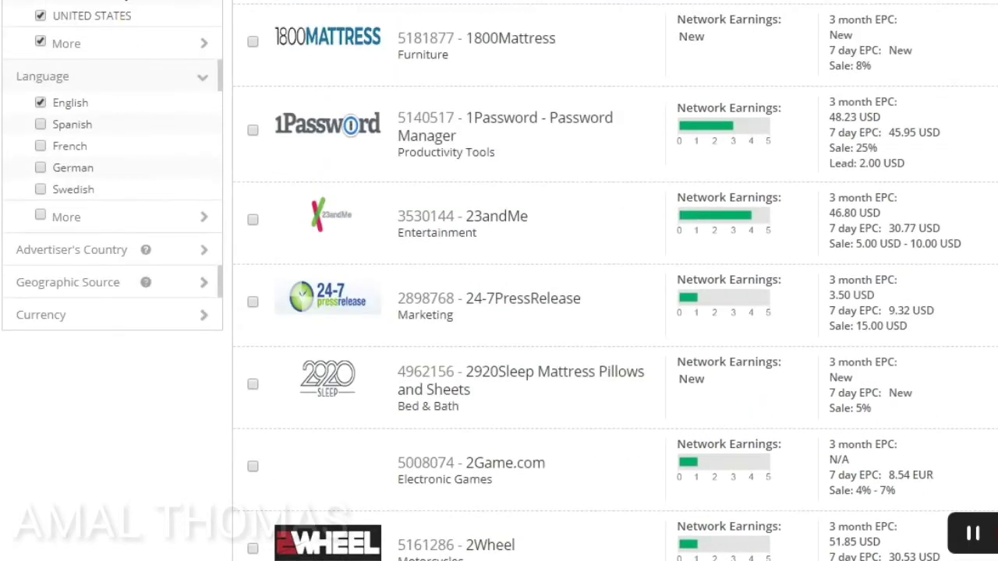
{"action": "scroll", "coordinate": [193, 124], "scroll_direction": "up", "scroll_amount": 2}
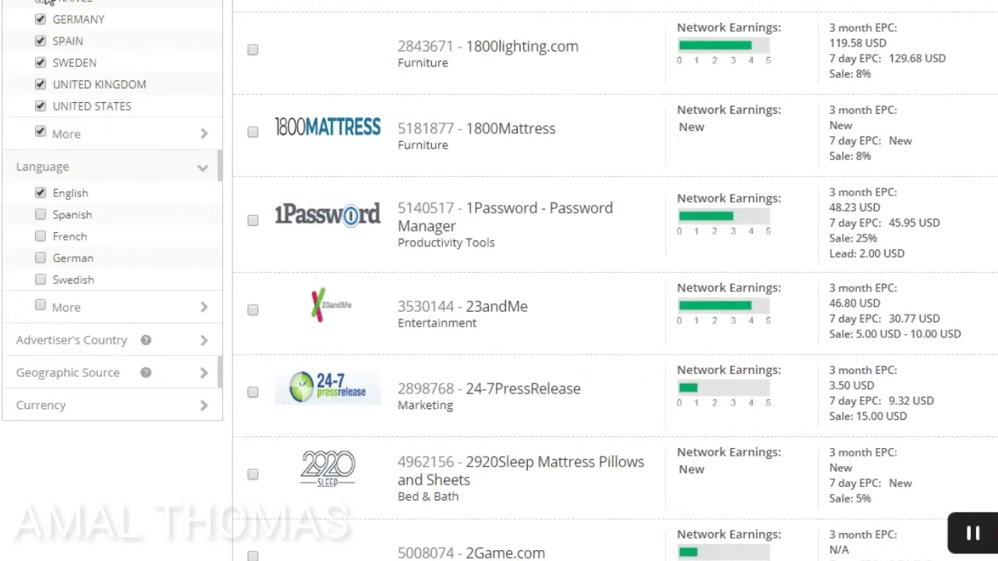
{"action": "left_click", "coordinate": [41, 19]}
{"action": "left_click", "coordinate": [41, 41]}
{"action": "left_click", "coordinate": [41, 61]}
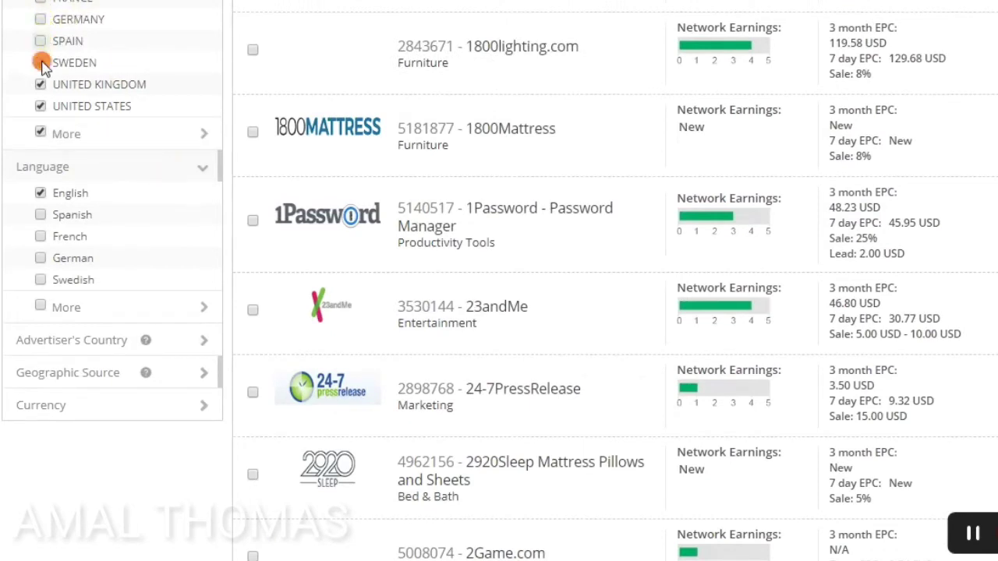
{"action": "left_click", "coordinate": [42, 85]}
{"action": "left_click", "coordinate": [41, 106]}
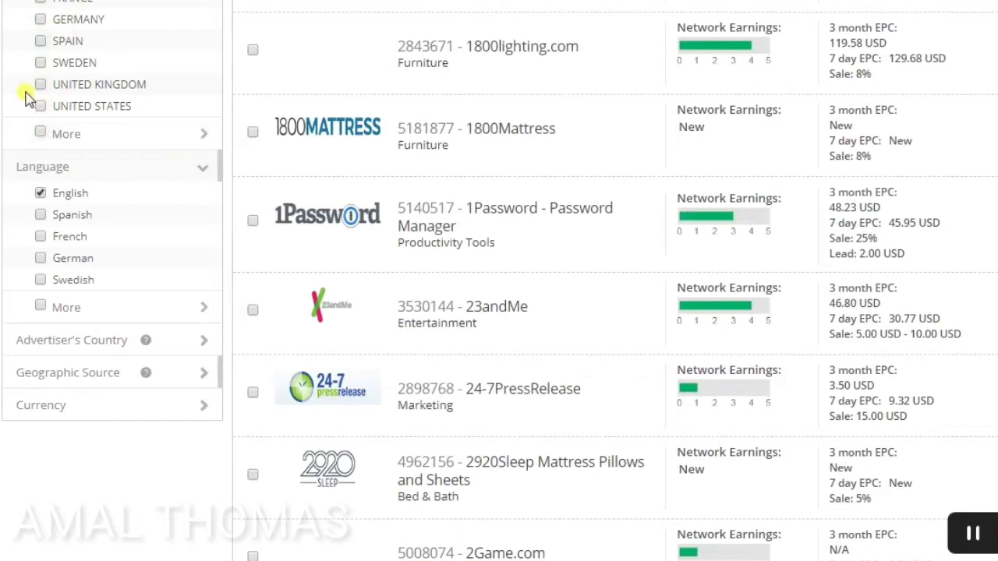
{"action": "scroll", "coordinate": [112, 233], "scroll_direction": "down", "scroll_amount": 2}
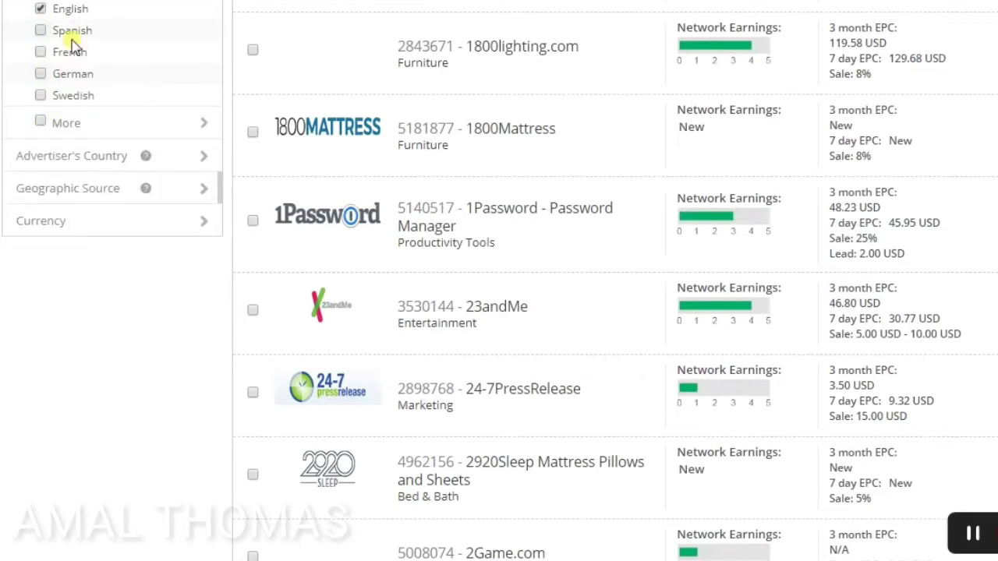
{"action": "scroll", "coordinate": [96, 85], "scroll_direction": "up", "scroll_amount": 4}
{"action": "scroll", "coordinate": [124, 180], "scroll_direction": "down", "scroll_amount": 4}
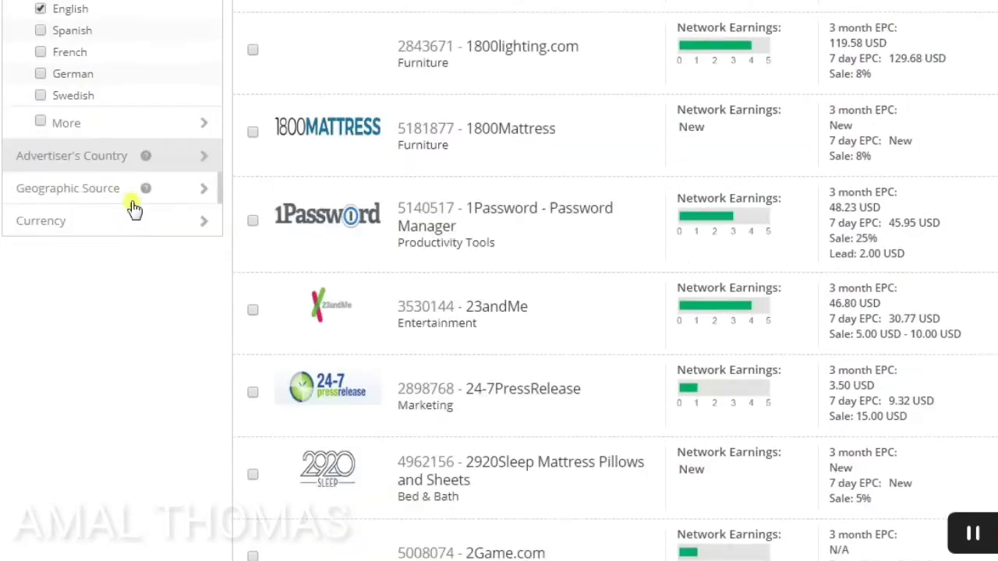
- Set the currency filter to USD US Dollar and run the advertiser search
{"action": "left_click", "coordinate": [82, 225]}
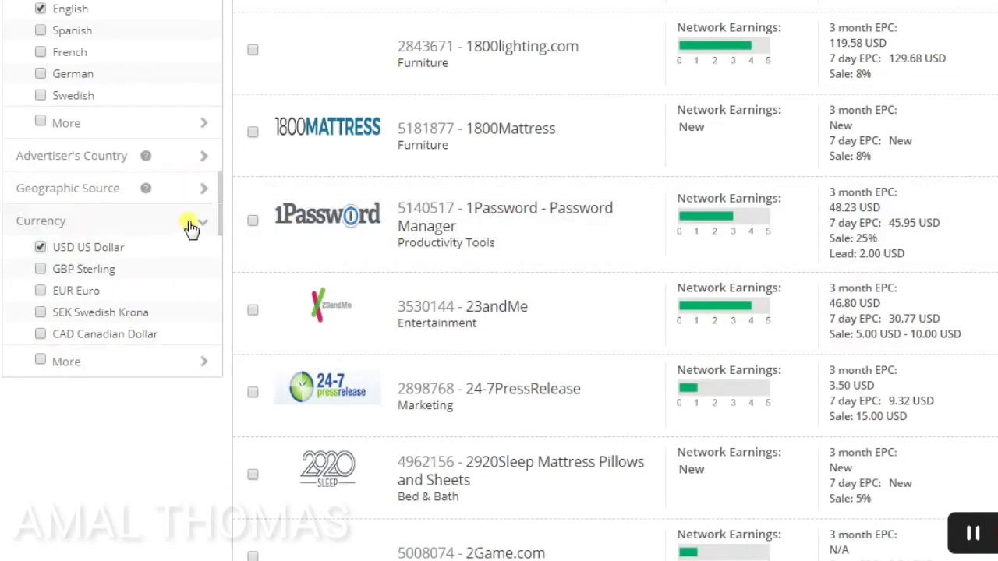
{"action": "scroll", "coordinate": [144, 324], "scroll_direction": "up", "scroll_amount": 5}
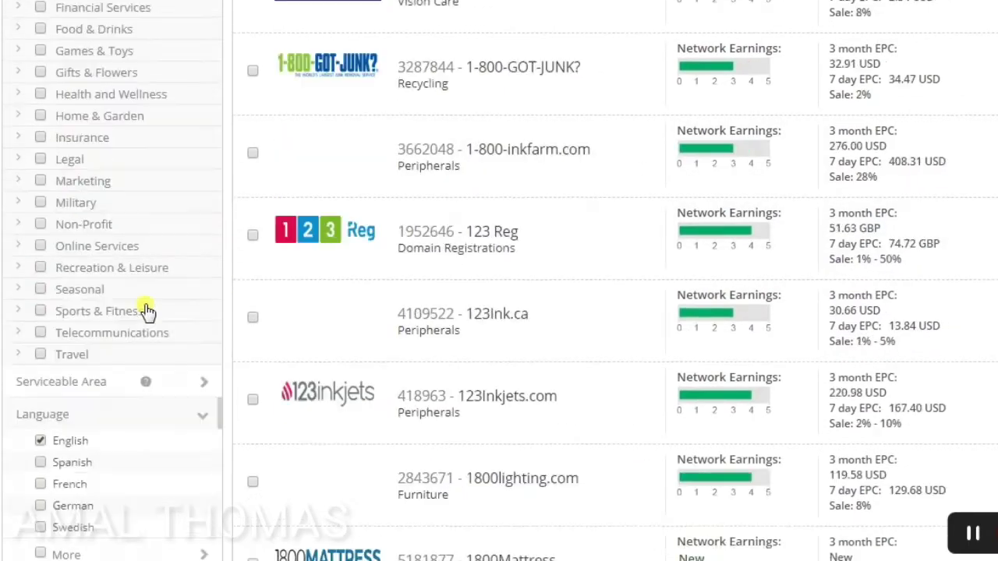
{"action": "scroll", "coordinate": [148, 311], "scroll_direction": "up", "scroll_amount": 8}
{"action": "scroll", "coordinate": [148, 277], "scroll_direction": "up", "scroll_amount": 2}
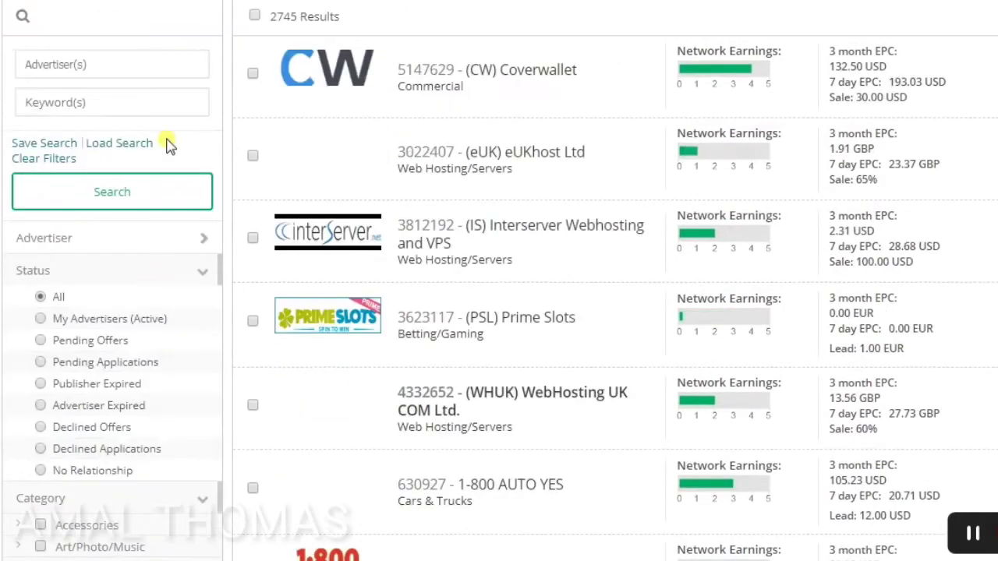
{"action": "left_click", "coordinate": [118, 200]}
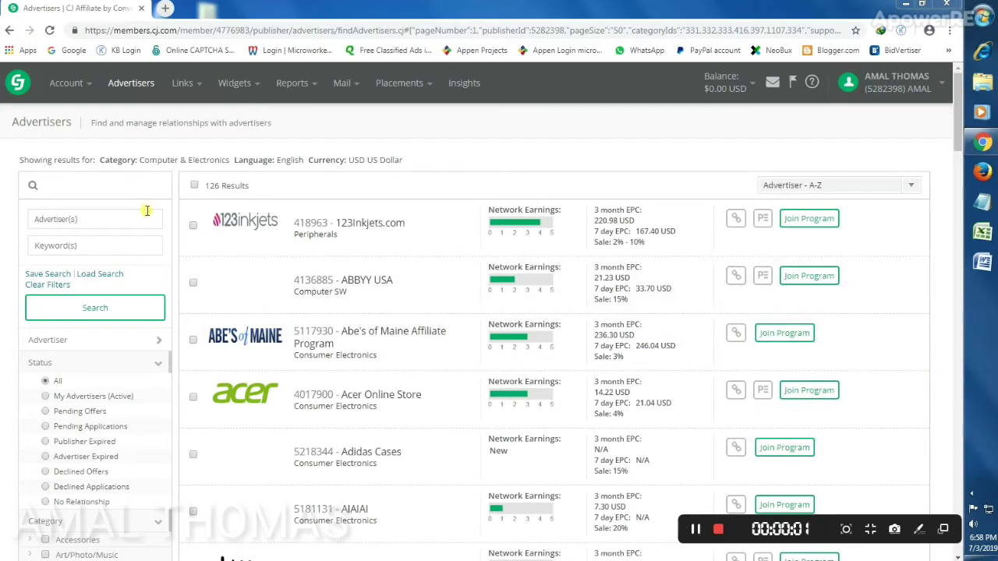
- Select all search results and apply to join the 123Inkjets.com and ABBYY USA programs, closing each reply
{"action": "left_click", "coordinate": [192, 185]}
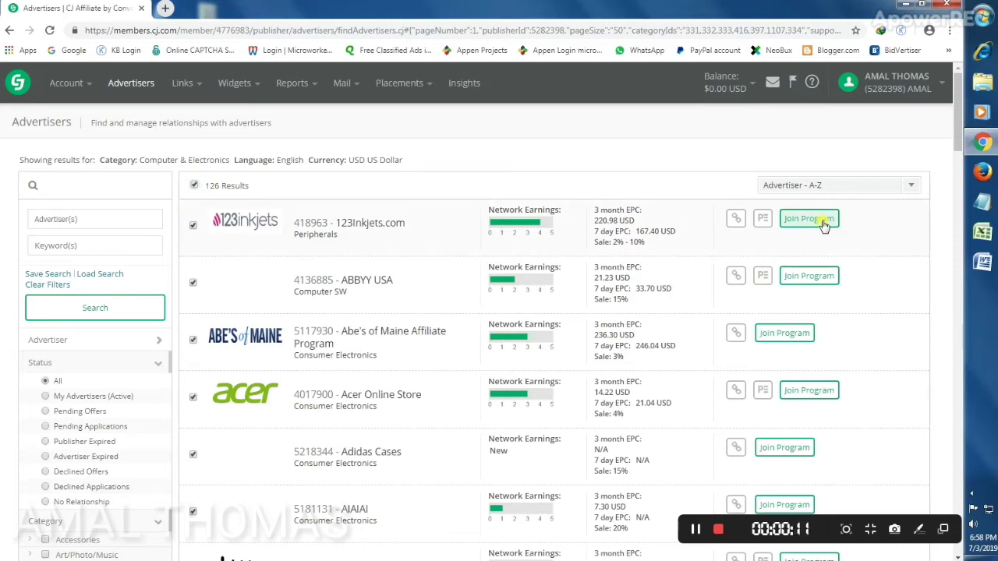
{"action": "left_click", "coordinate": [823, 222]}
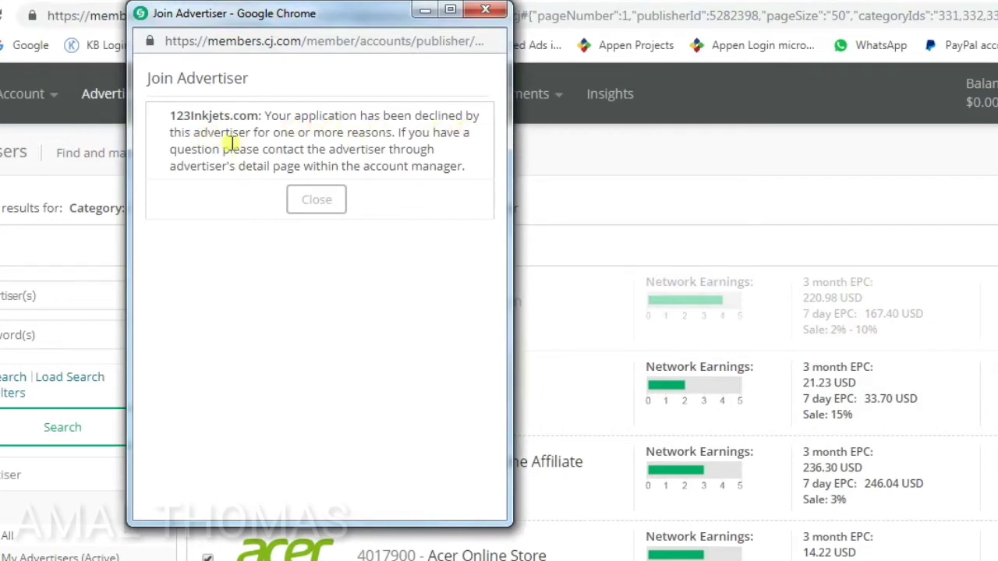
{"action": "left_click", "coordinate": [323, 204]}
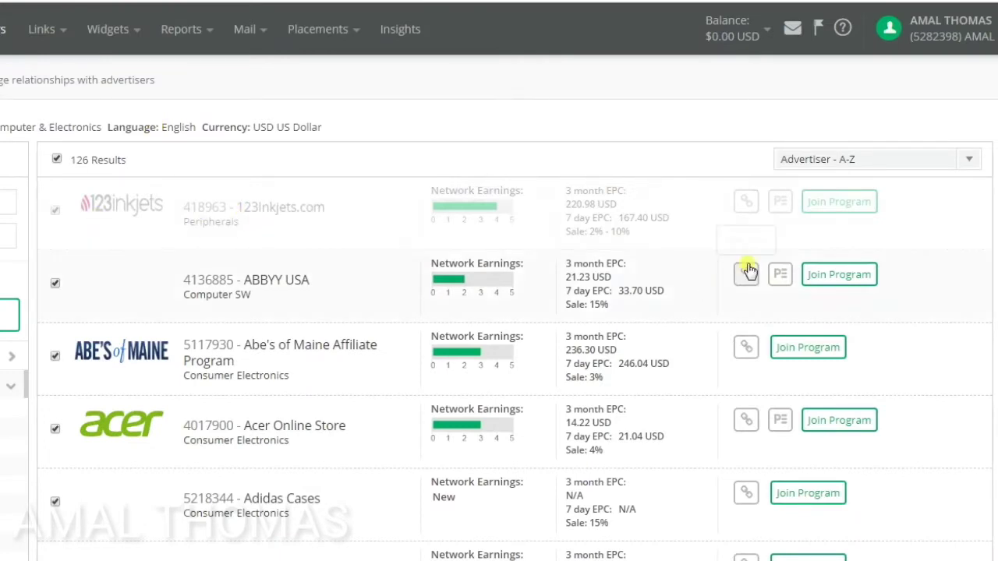
{"action": "left_click", "coordinate": [856, 278]}
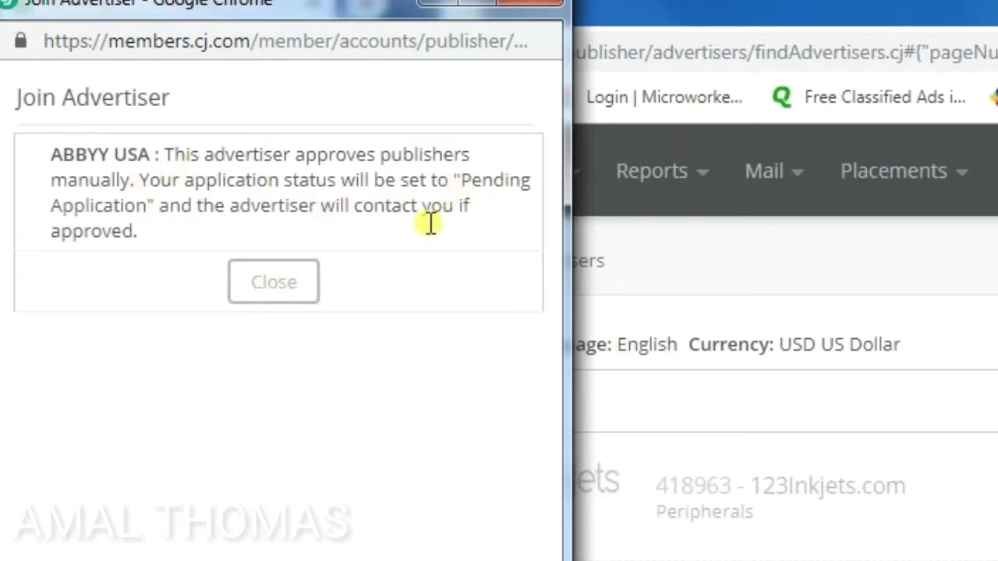
{"action": "left_click", "coordinate": [278, 286]}
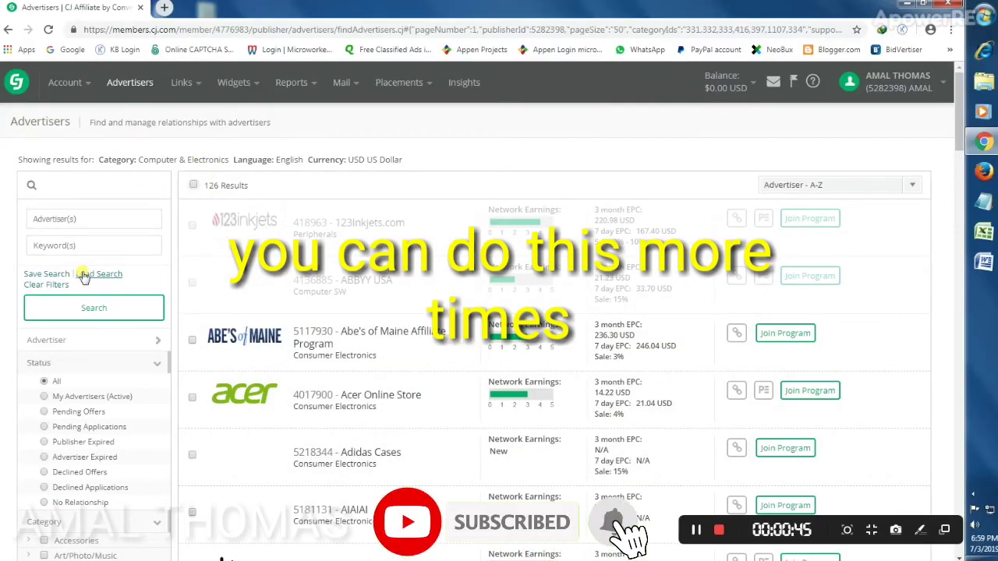
- Rerun the search, apply to join the Abe's of Maine Affiliate Program, and read and close the reply
{"action": "left_click", "coordinate": [120, 311]}
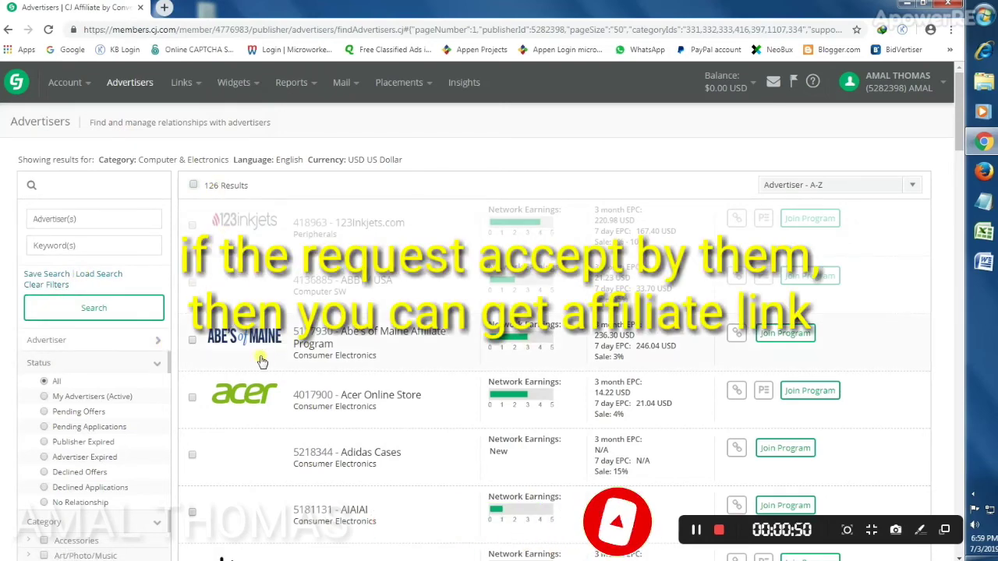
{"action": "scroll", "coordinate": [441, 296], "scroll_direction": "down", "scroll_amount": 3}
{"action": "left_click", "coordinate": [789, 151]}
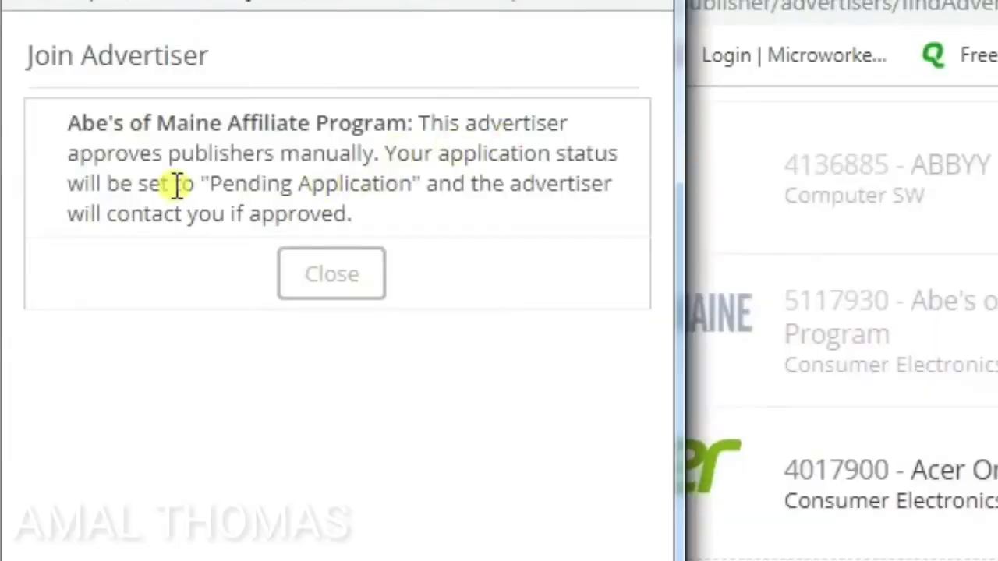
{"action": "left_click_drag", "start_coordinate": [62, 154], "coordinate": [611, 204]}
{"action": "left_click", "coordinate": [330, 273]}
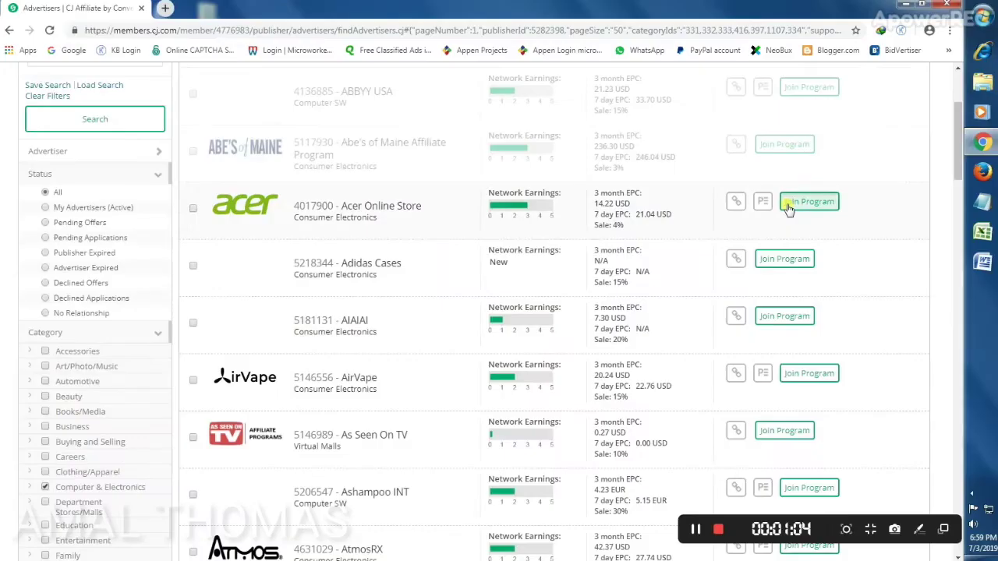
- Apply to join the Acer Online Store, Adidas Cases, AIAIAI, AirVape and As Seen On TV programs
{"action": "left_click", "coordinate": [790, 207]}
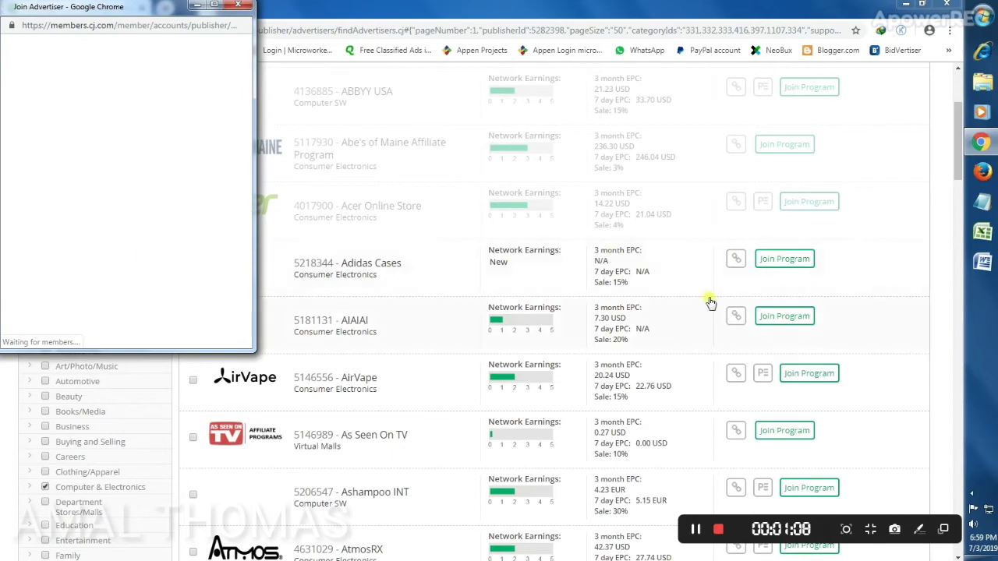
{"action": "left_click", "coordinate": [769, 259]}
{"action": "left_click", "coordinate": [780, 318]}
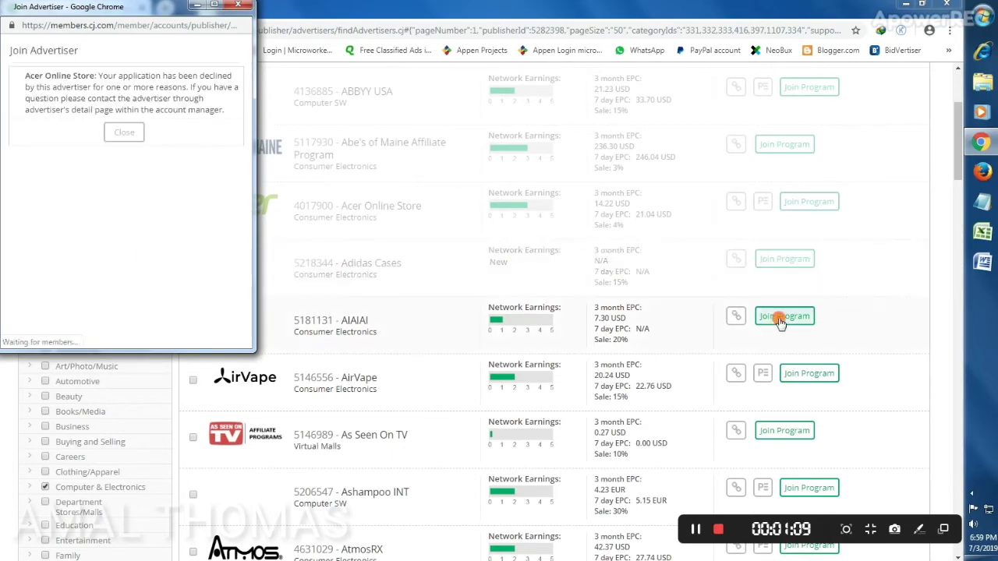
{"action": "left_click", "coordinate": [803, 372]}
{"action": "left_click", "coordinate": [788, 431]}
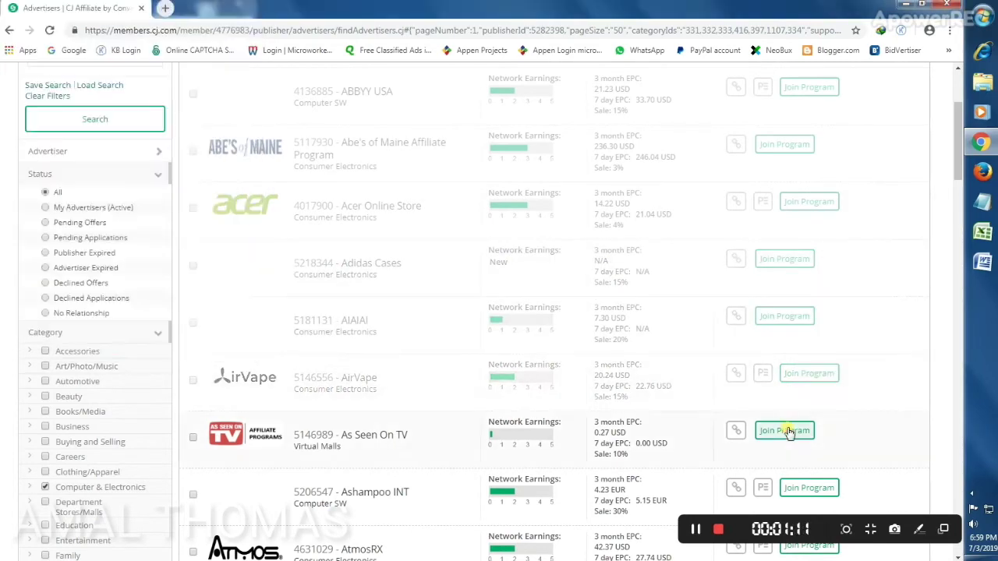
- Apply to join the Ashampoo INT and AtmosRX programs
{"action": "left_click", "coordinate": [808, 488]}
{"action": "scroll", "coordinate": [733, 403], "scroll_direction": "down", "scroll_amount": 2}
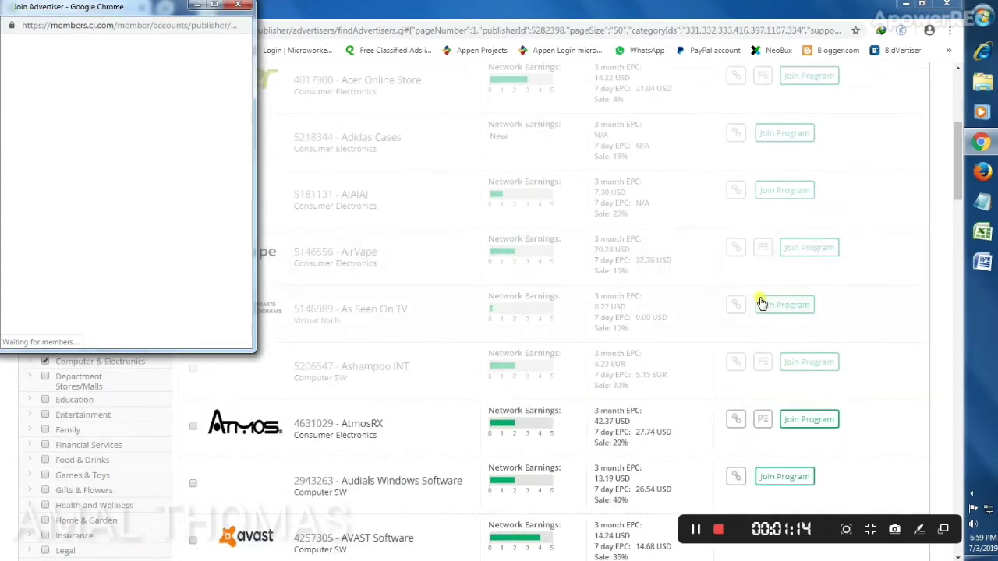
{"action": "left_click", "coordinate": [803, 419]}
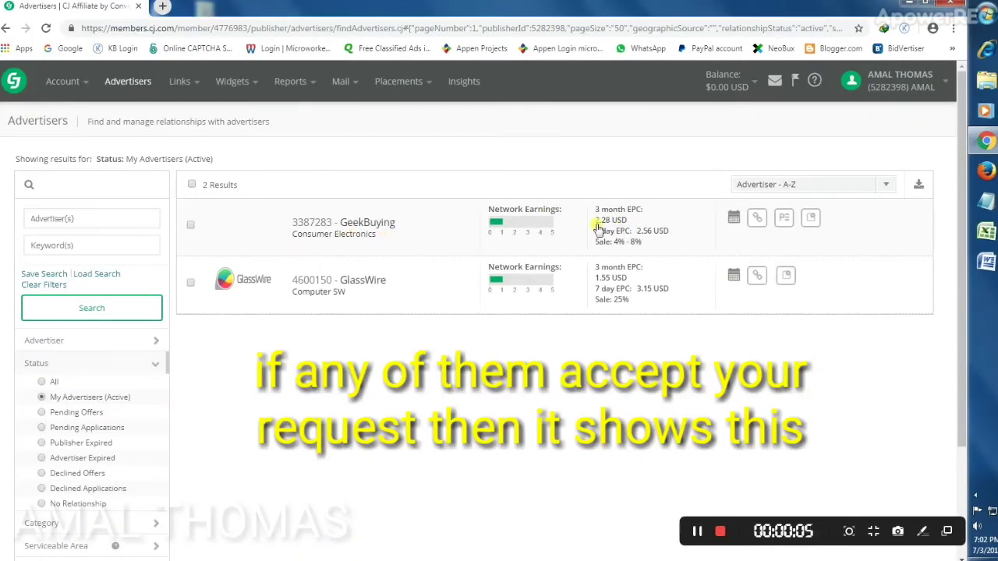
- Open the affiliate link lists of the active advertisers GeekBuying and GlassWire in new tabs
{"action": "mouse_move", "coordinate": [734, 219]}
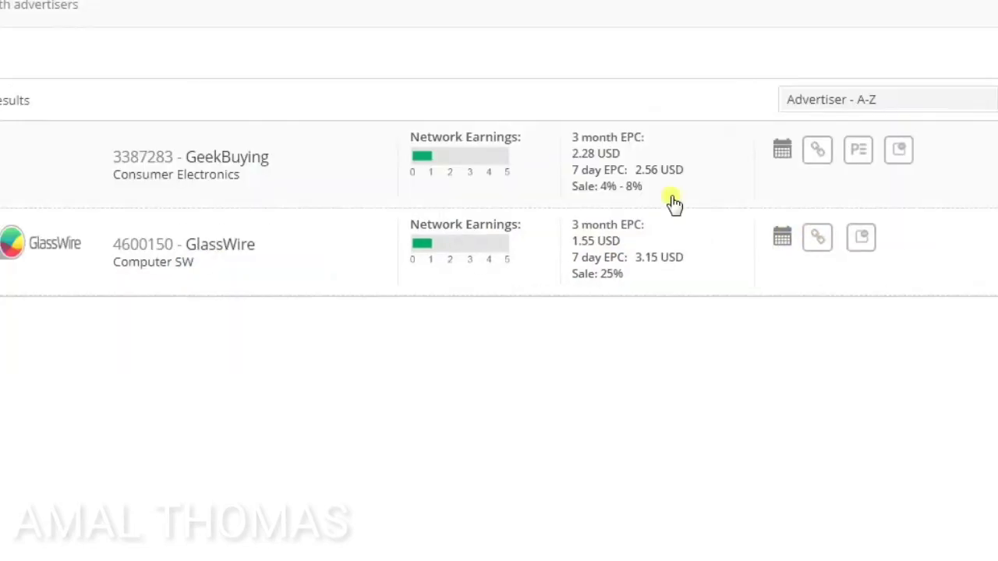
{"action": "right_click", "coordinate": [818, 160]}
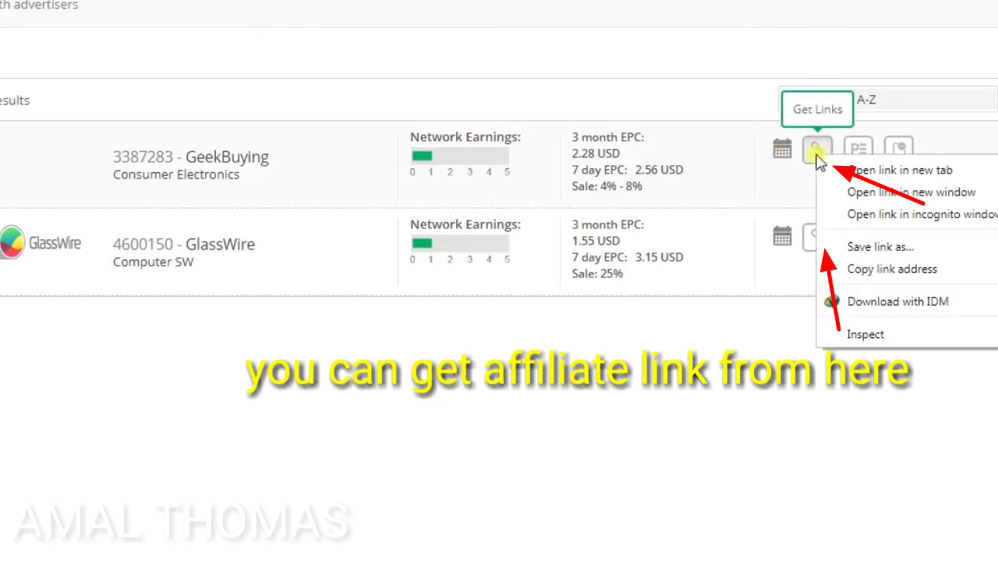
{"action": "left_click", "coordinate": [842, 169]}
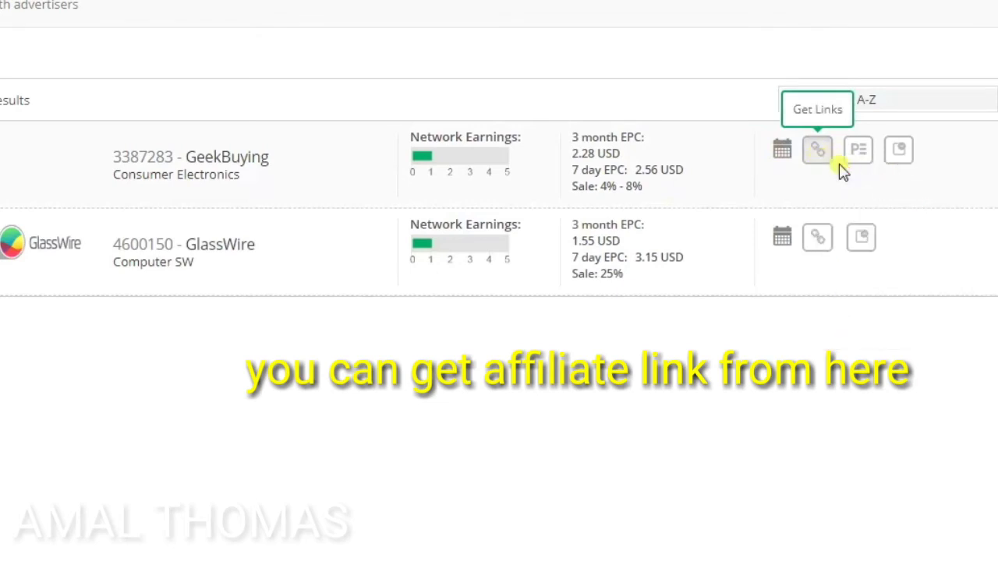
{"action": "right_click", "coordinate": [813, 244]}
{"action": "left_click", "coordinate": [839, 251]}
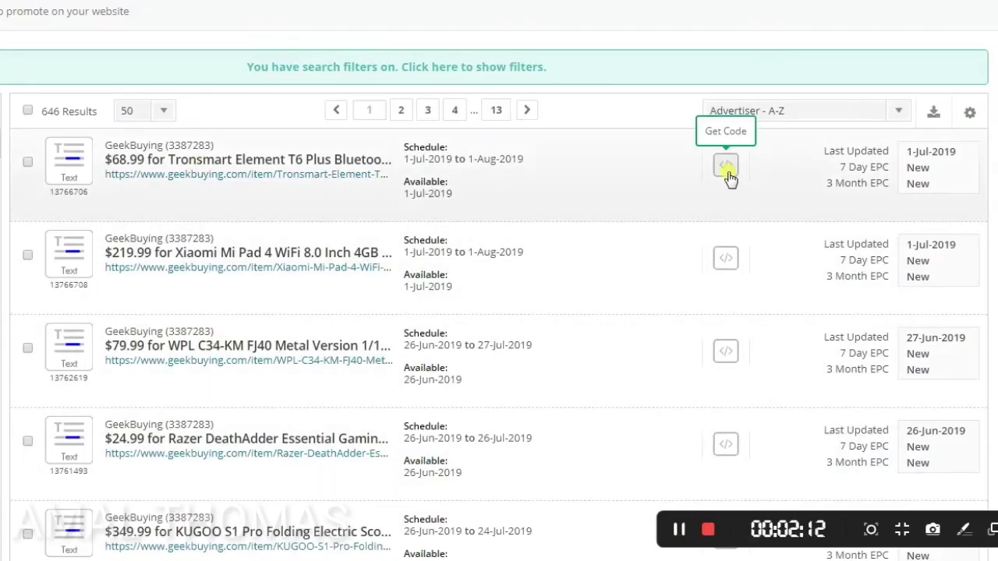
- Show the code for GeekBuying's "$68.99 for Tronsmart Element T6 Plus Bluetooth 5.0 Speaker Black" text link
{"action": "left_click", "coordinate": [726, 173]}
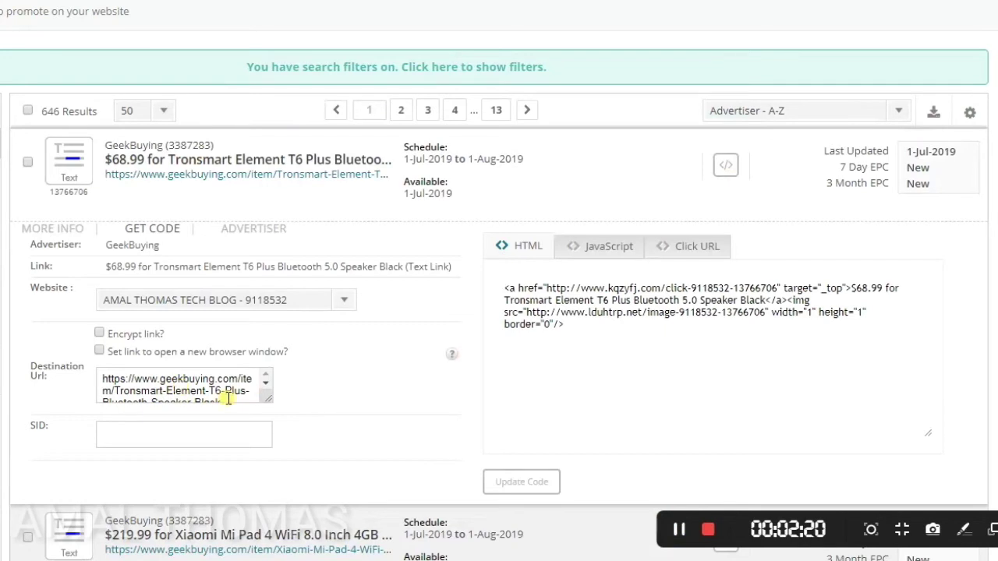
{"action": "scroll", "coordinate": [228, 398], "scroll_direction": "down", "scroll_amount": 5}
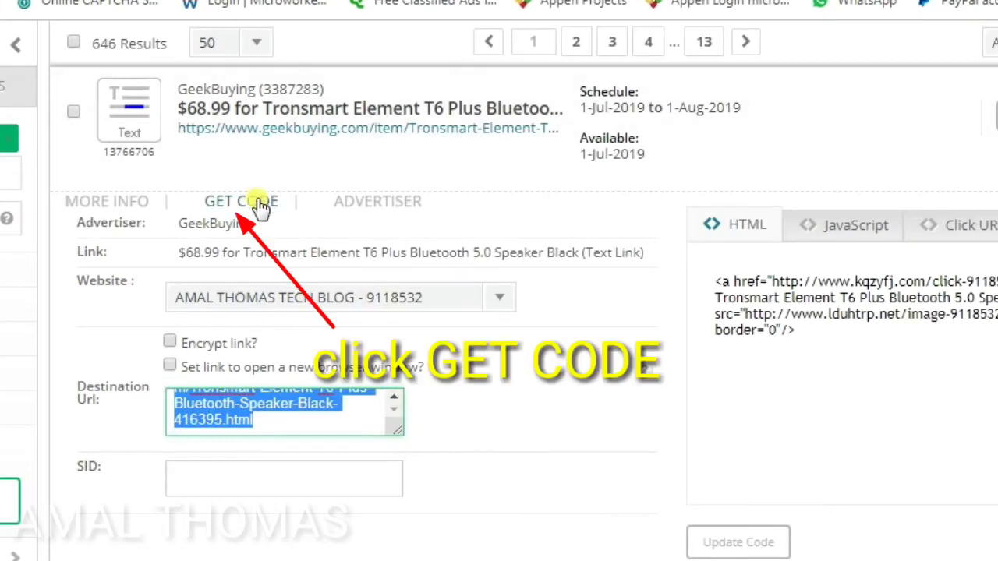
{"action": "left_click", "coordinate": [635, 463]}
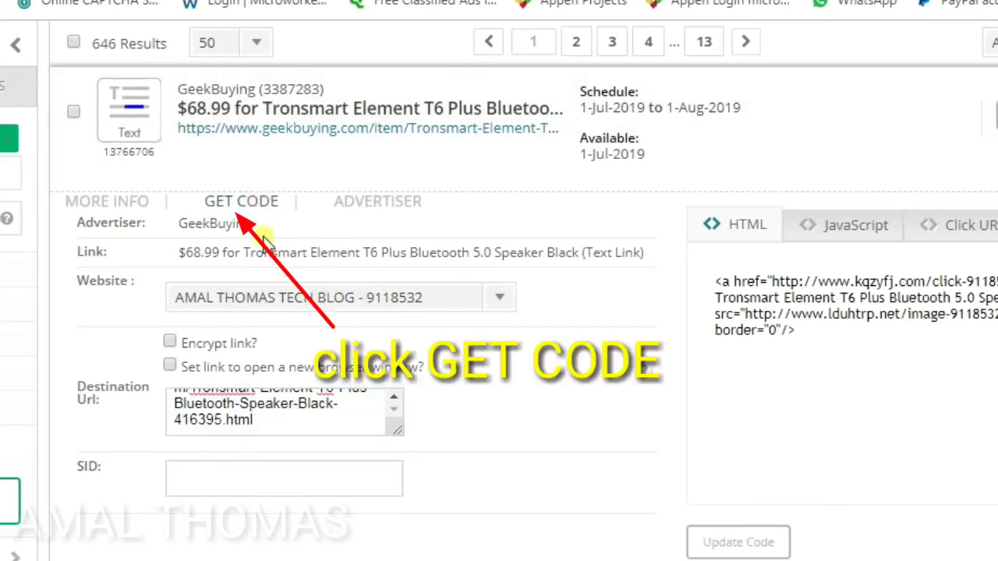
{"action": "left_click", "coordinate": [260, 204]}
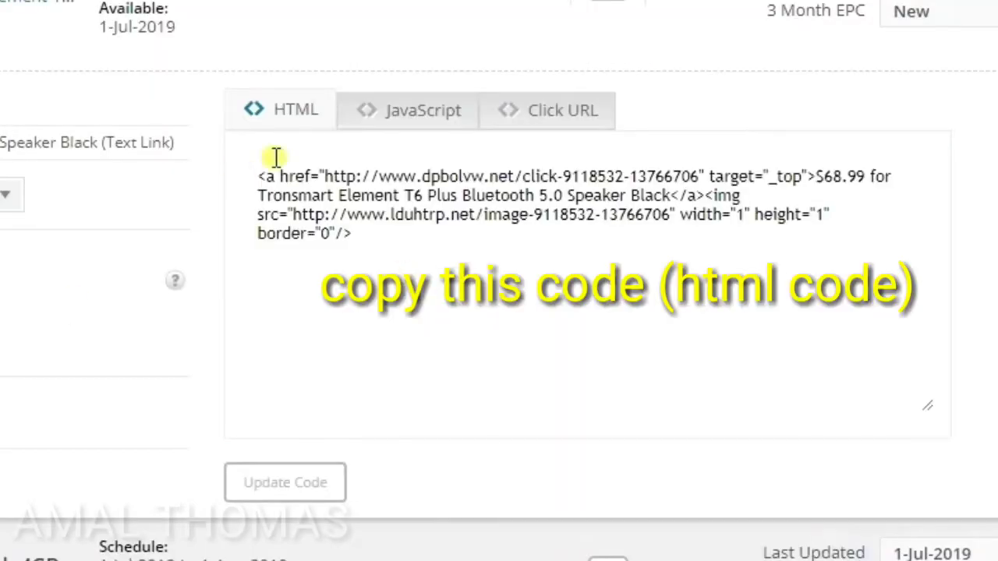
- Copy the complete HTML code of the Tronsmart Element T6 Plus text link
{"action": "left_click", "coordinate": [345, 282]}
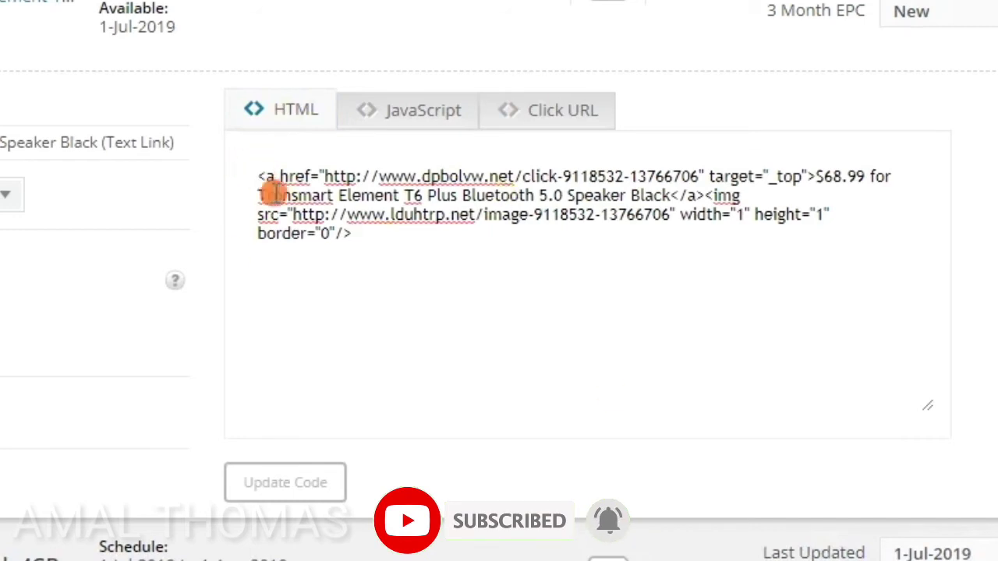
{"action": "left_click_drag", "start_coordinate": [262, 170], "coordinate": [374, 237]}
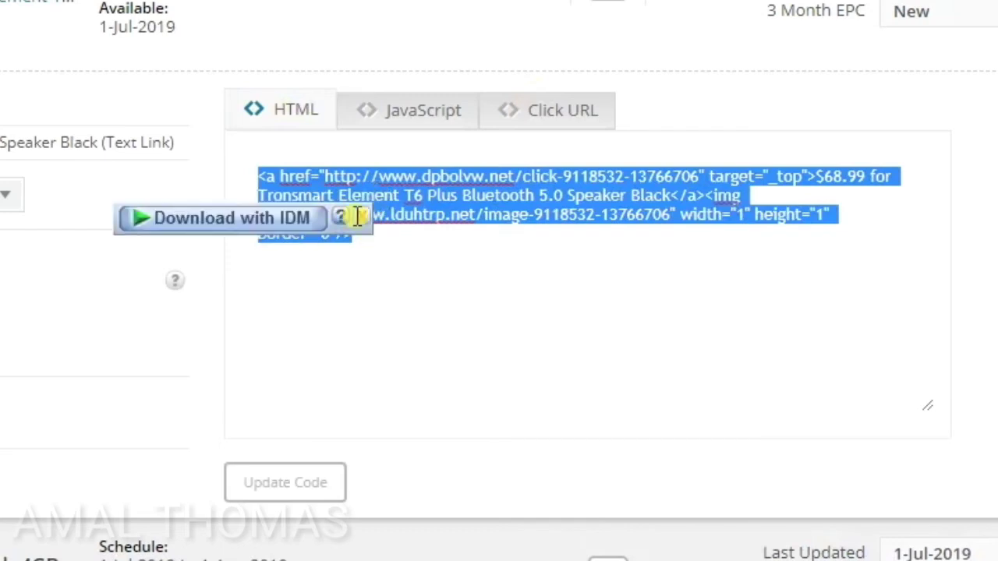
{"action": "right_click", "coordinate": [383, 205]}
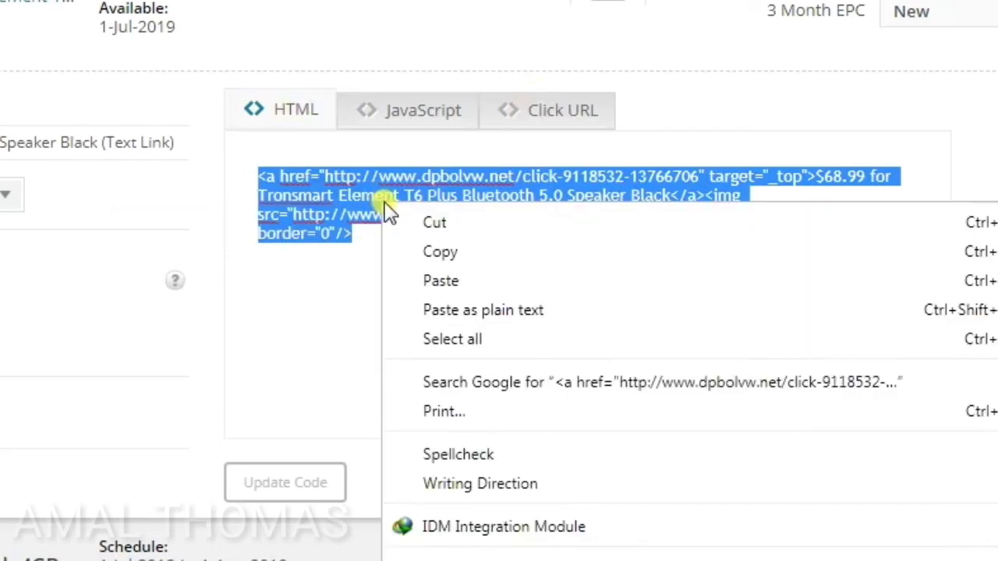
{"action": "left_click", "coordinate": [457, 255]}
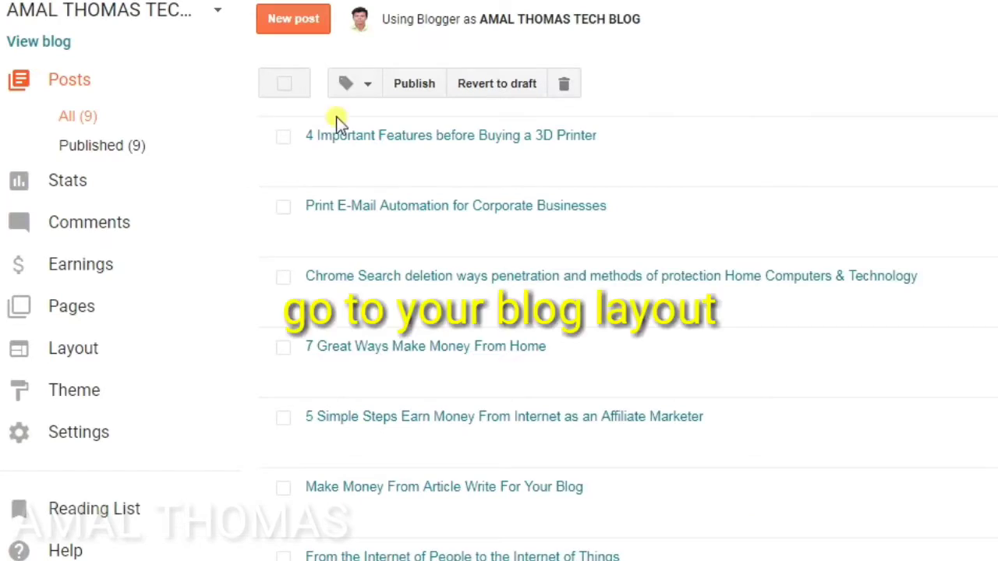
- In Blogger, open the blog's layout and start a new HTML/JavaScript gadget in the sidebar-right-1 section
{"action": "left_click", "coordinate": [70, 355]}
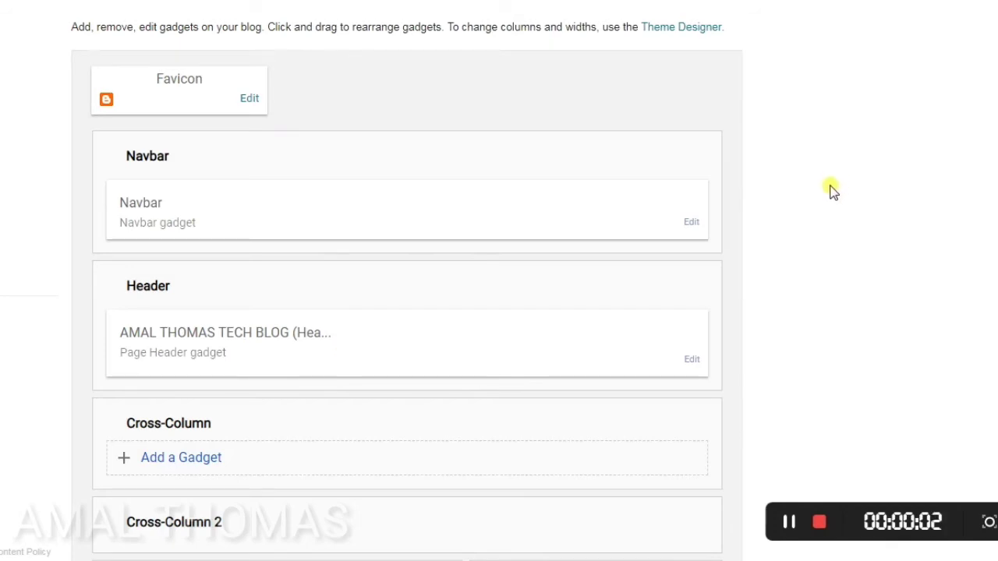
{"action": "scroll", "coordinate": [828, 192], "scroll_direction": "down", "scroll_amount": 8}
{"action": "scroll", "coordinate": [583, 176], "scroll_direction": "up", "scroll_amount": 1}
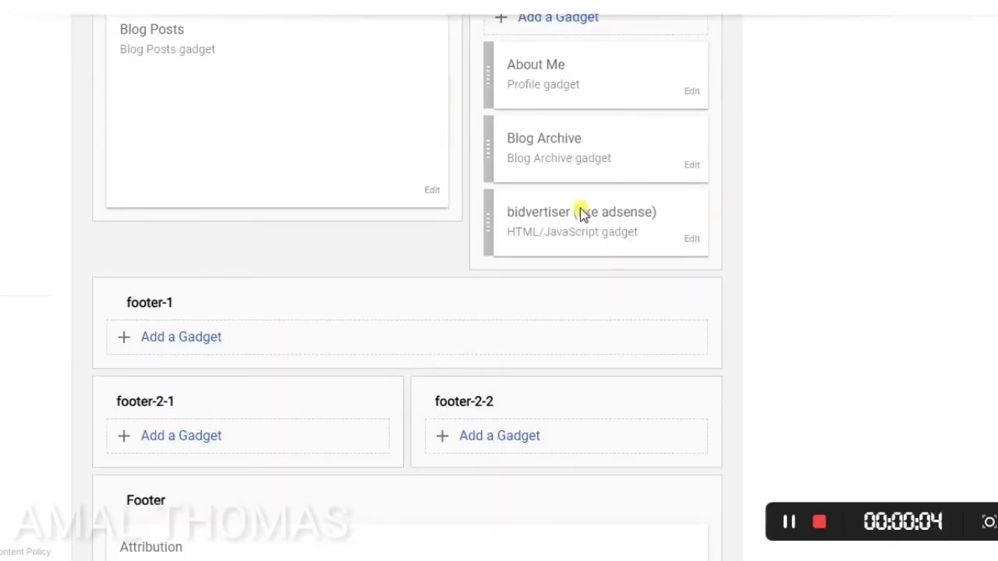
{"action": "left_click", "coordinate": [558, 45]}
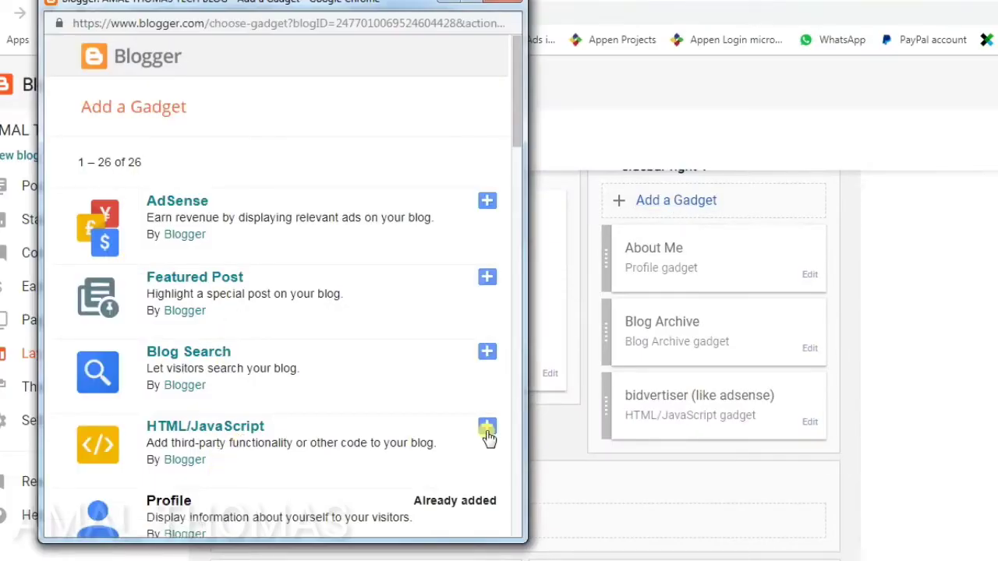
{"action": "left_click", "coordinate": [489, 434]}
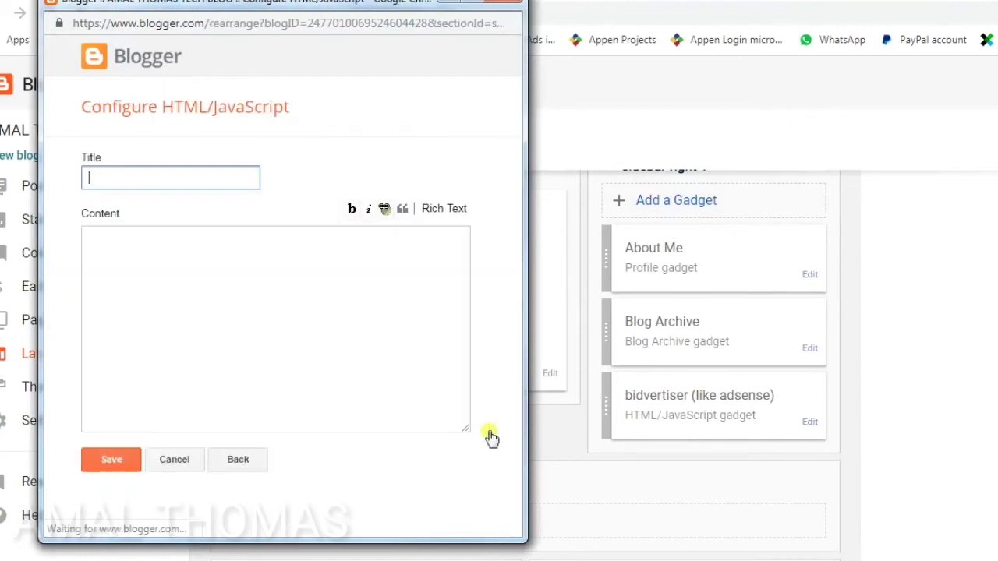
- Paste the copied affiliate HTML code as the gadget's content, save the gadget and save the layout arrangement
{"action": "left_click", "coordinate": [207, 251]}
{"action": "key", "text": "ctrl+v"}
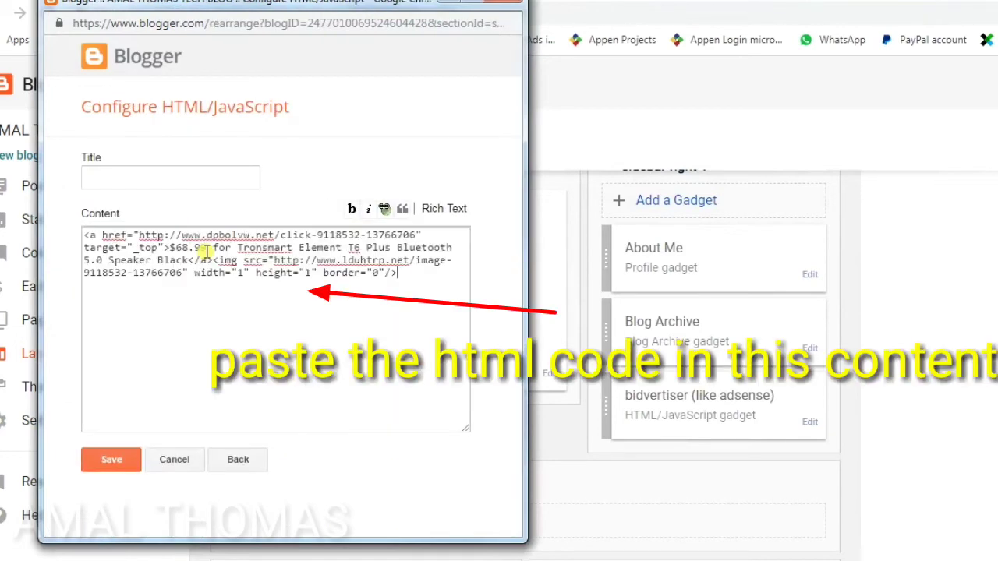
{"action": "left_click", "coordinate": [100, 461]}
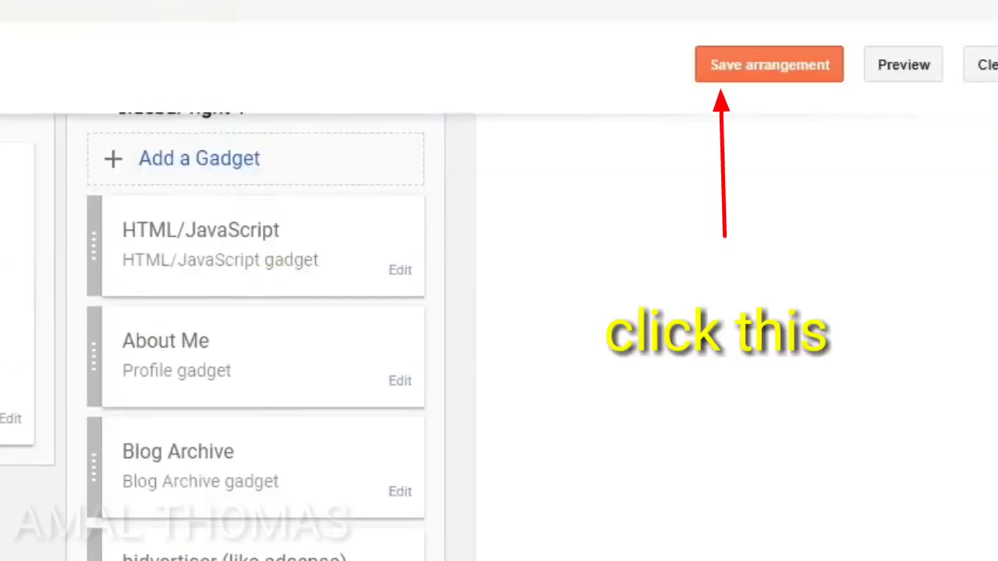
{"action": "left_click", "coordinate": [755, 68]}
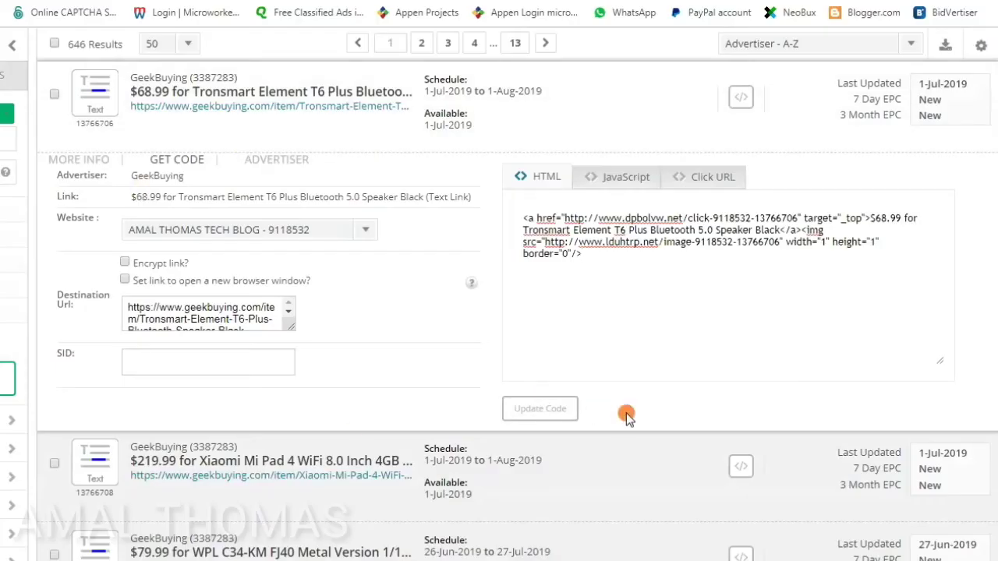
- Back in CJ Affiliate, examine the advertiser details and additional information for the Tronsmart speaker link
{"action": "left_click", "coordinate": [255, 164]}
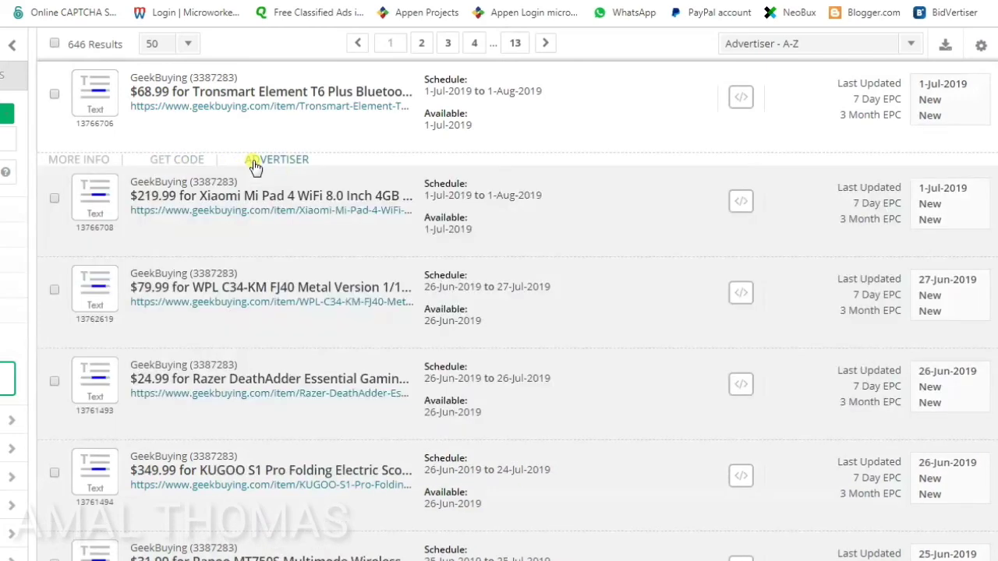
{"action": "left_click", "coordinate": [102, 159]}
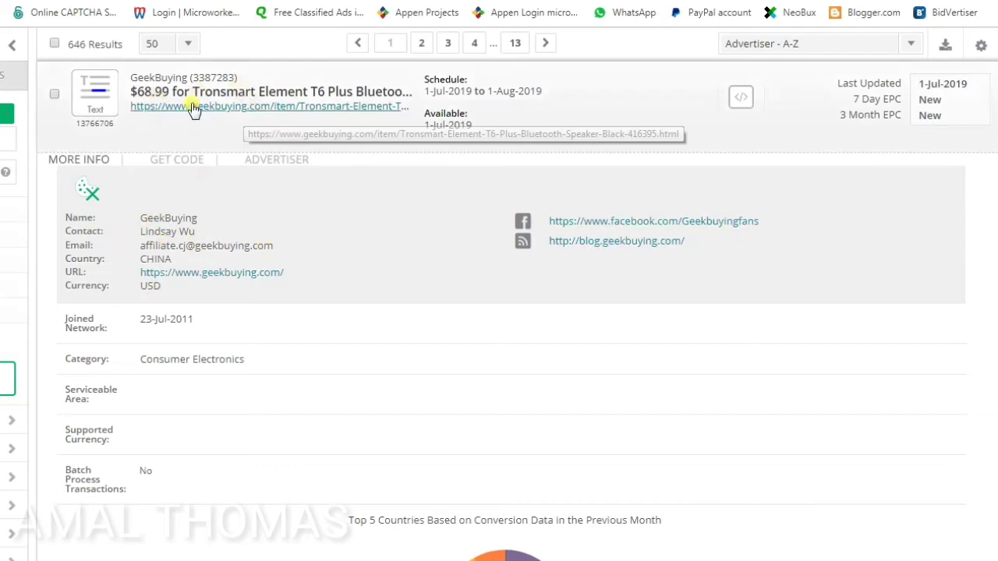
{"action": "scroll", "coordinate": [187, 390], "scroll_direction": "down", "scroll_amount": 1}
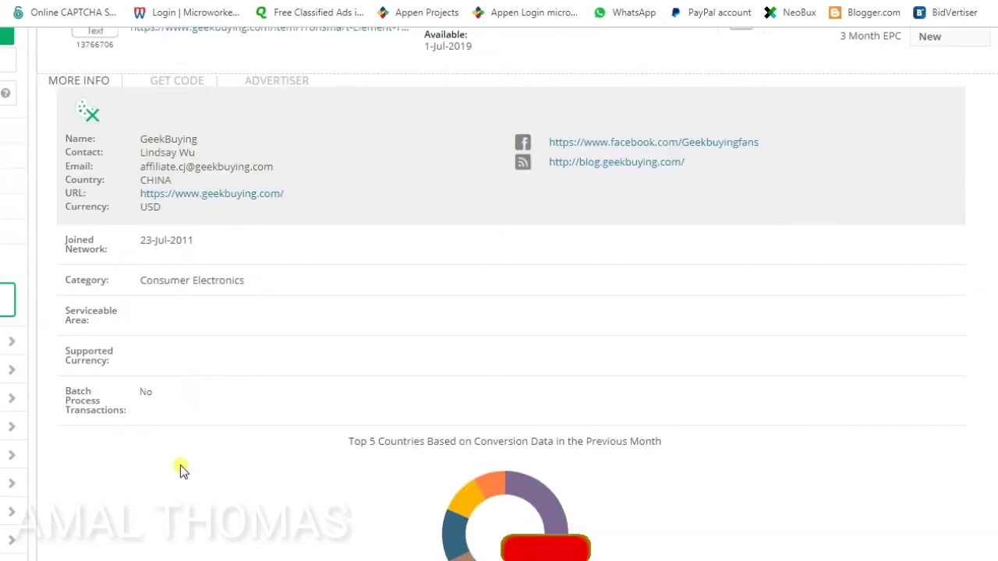
{"action": "scroll", "coordinate": [180, 464], "scroll_direction": "up", "scroll_amount": 1}
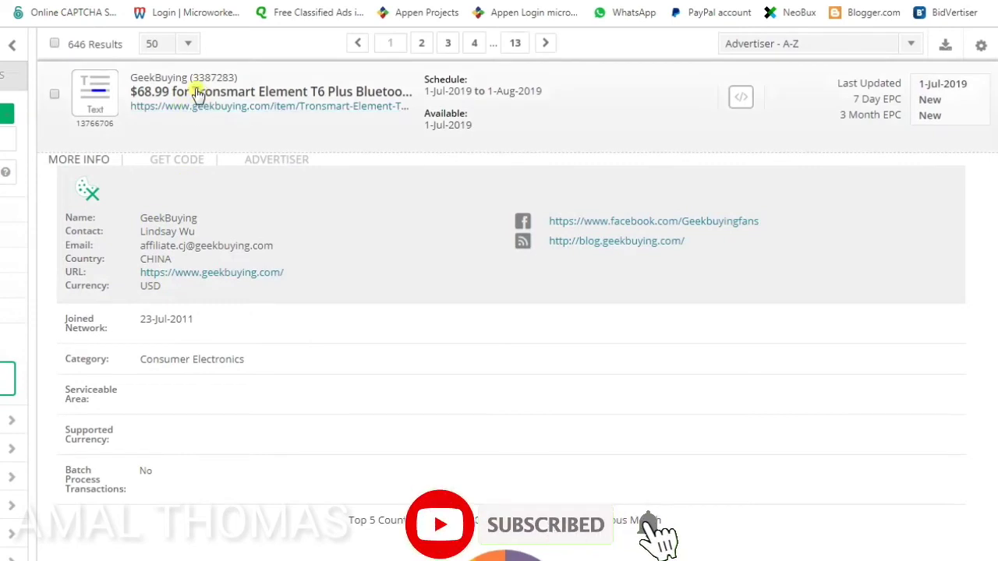
{"action": "left_click_drag", "start_coordinate": [194, 95], "coordinate": [382, 99]}
{"action": "left_click", "coordinate": [382, 99]}
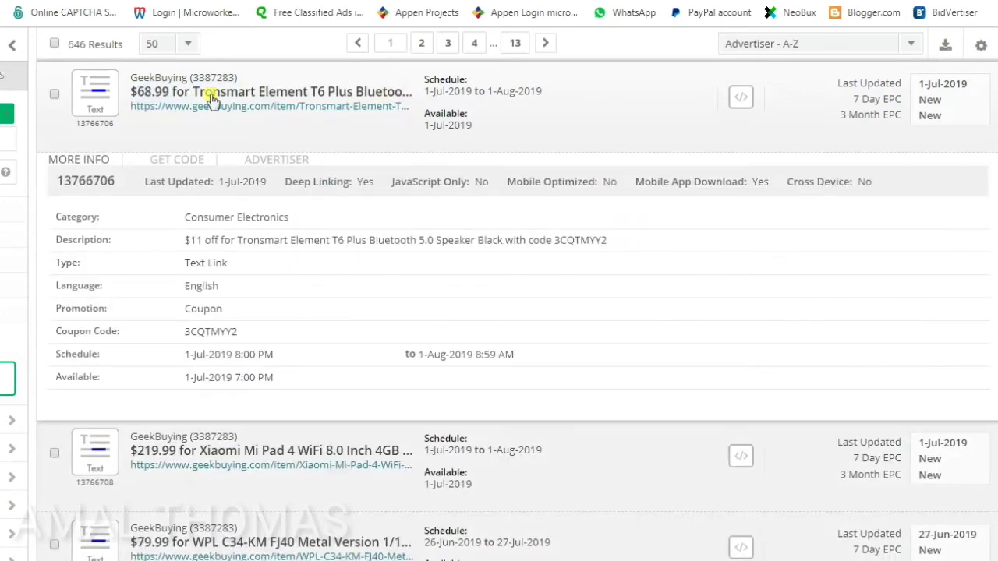
- Copy the product name "Tronsmart Element T6 Plus Bluetooth 5.0 Speaker Black" from the link's description
{"action": "mouse_move", "coordinate": [99, 90]}
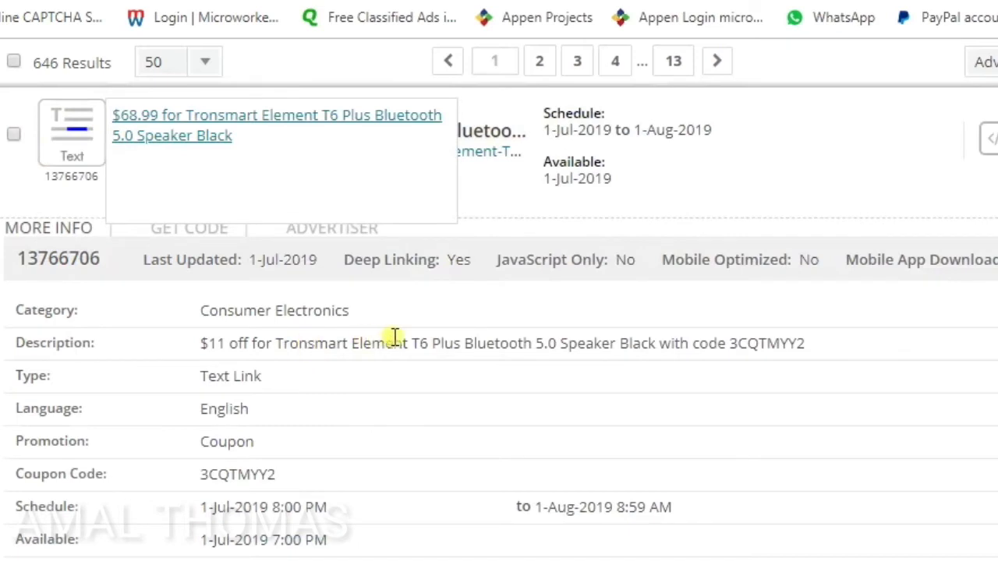
{"action": "left_click_drag", "start_coordinate": [275, 344], "coordinate": [647, 343]}
{"action": "right_click", "coordinate": [647, 344]}
{"action": "left_click", "coordinate": [669, 364]}
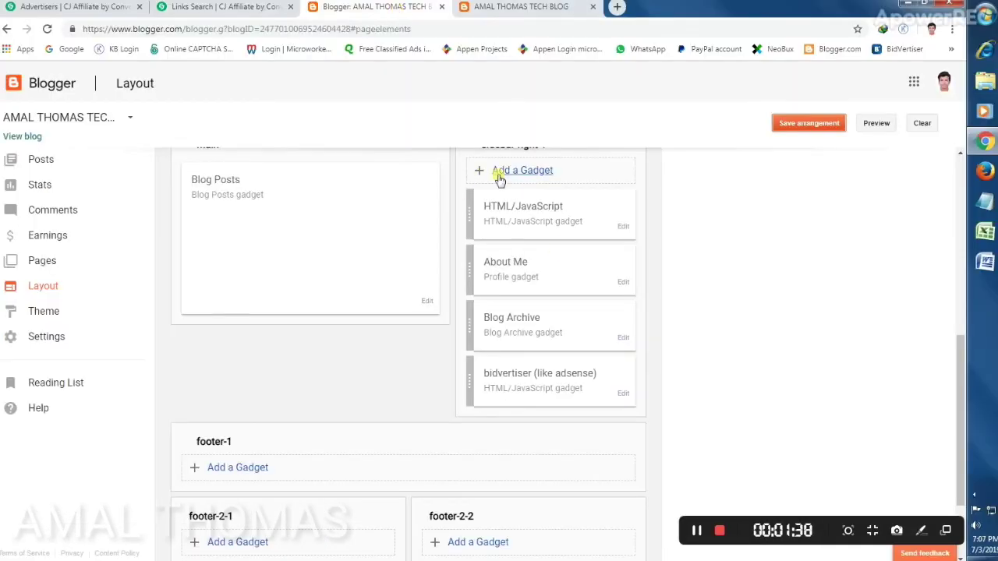
- In Blogger, title the untitled sidebar HTML/JavaScript gadget "Tronsmart Element T6 Plus Bluetooth 5.0 Speaker Black" and save the gadget and arrangement
{"action": "scroll", "coordinate": [519, 314], "scroll_direction": "up", "scroll_amount": 3}
{"action": "scroll", "coordinate": [568, 382], "scroll_direction": "up", "scroll_amount": 1}
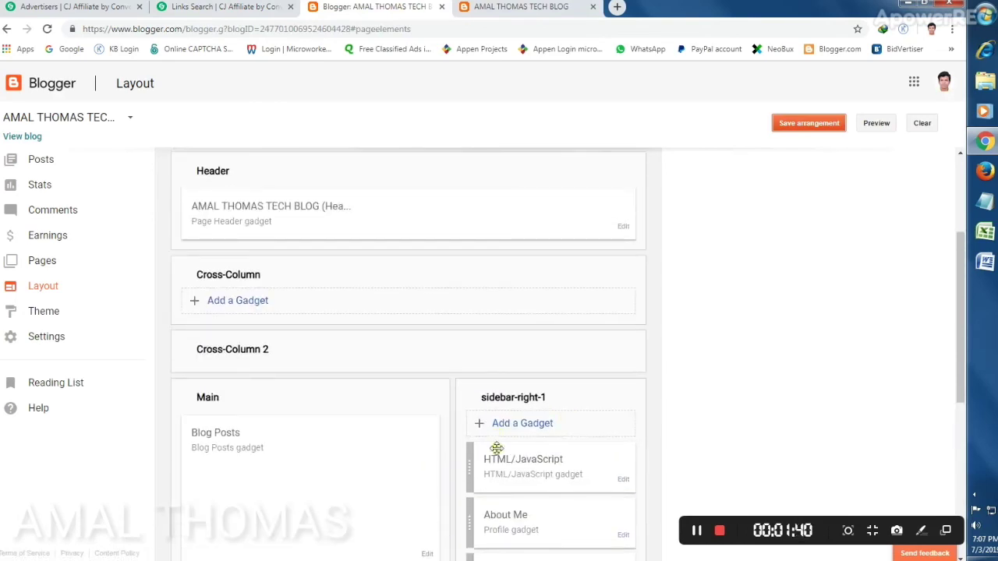
{"action": "left_click", "coordinate": [627, 478]}
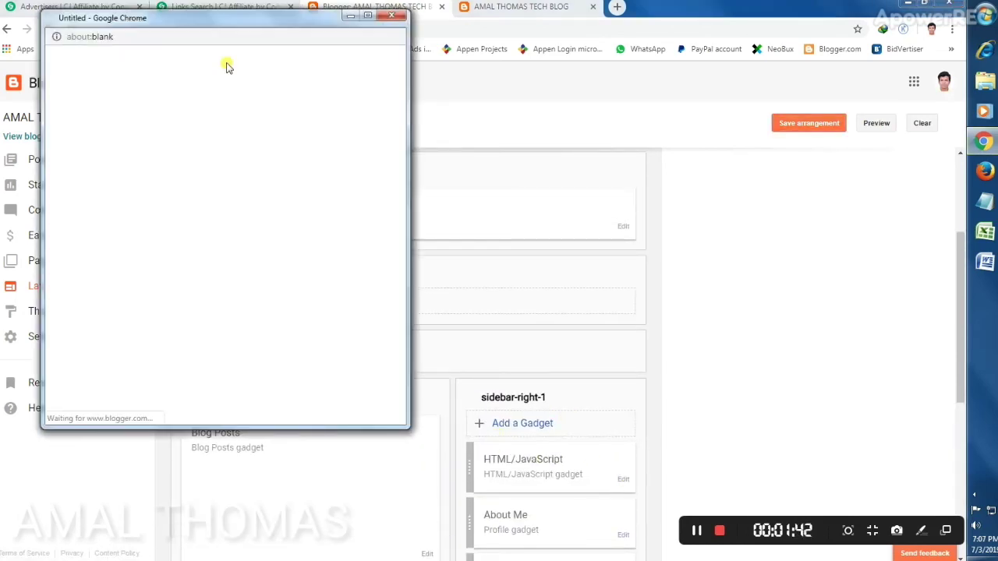
{"action": "left_click", "coordinate": [109, 155]}
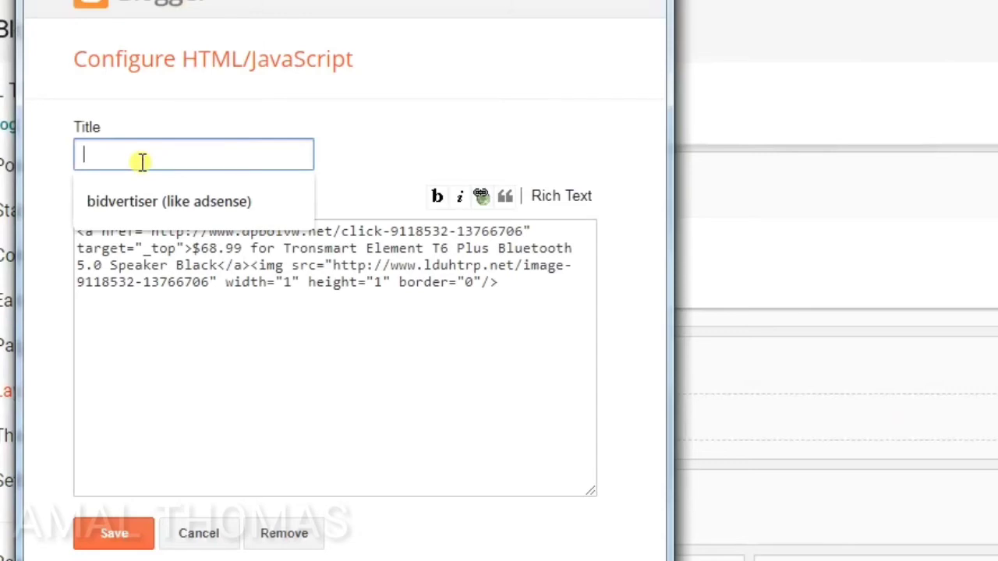
{"action": "key", "text": "ctrl+v"}
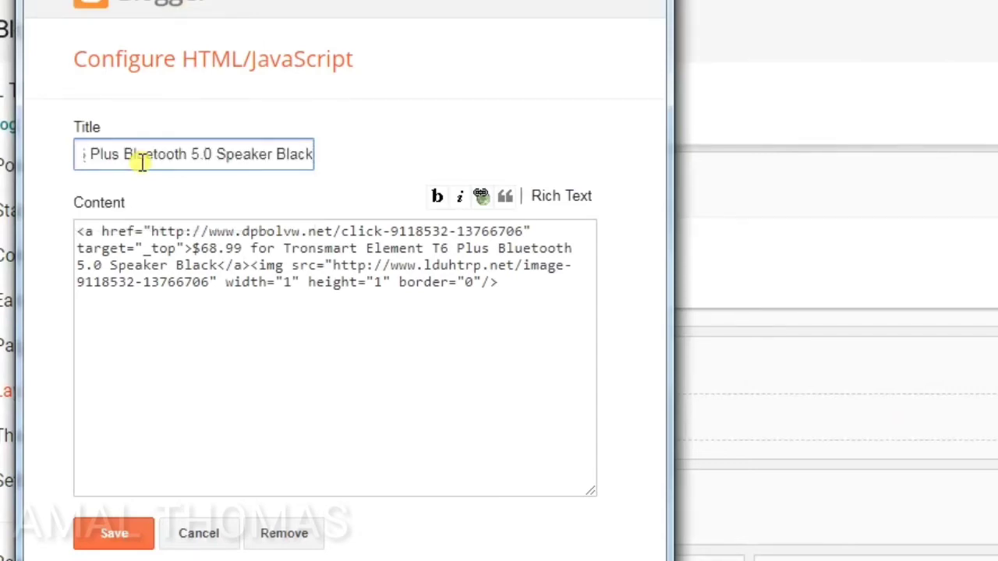
{"action": "left_click", "coordinate": [111, 532]}
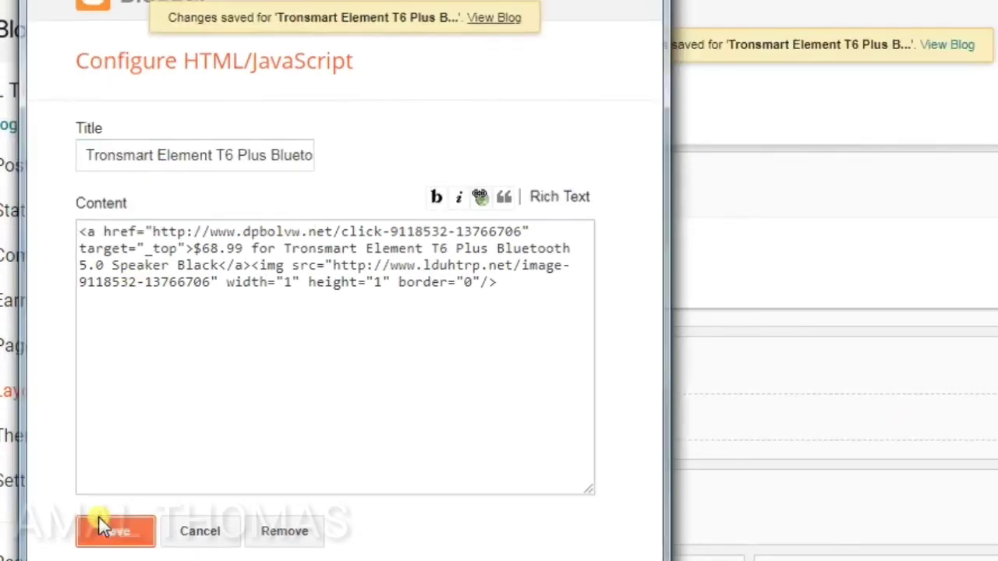
{"action": "left_click", "coordinate": [913, 134]}
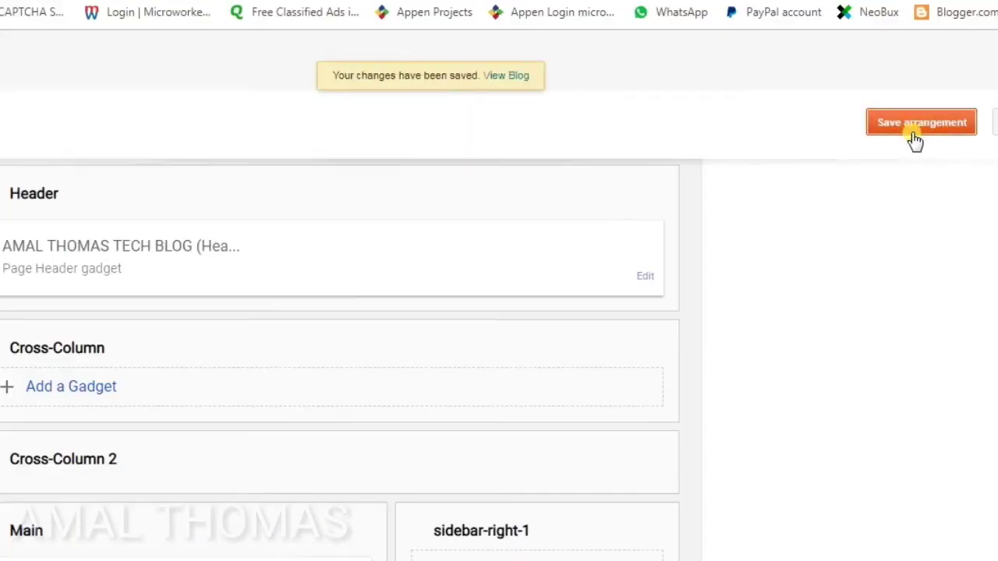
- Reload the live blog and open the sidebar's Tronsmart speaker affiliate link in a new tab to view the product page
{"action": "right_click", "coordinate": [60, 241]}
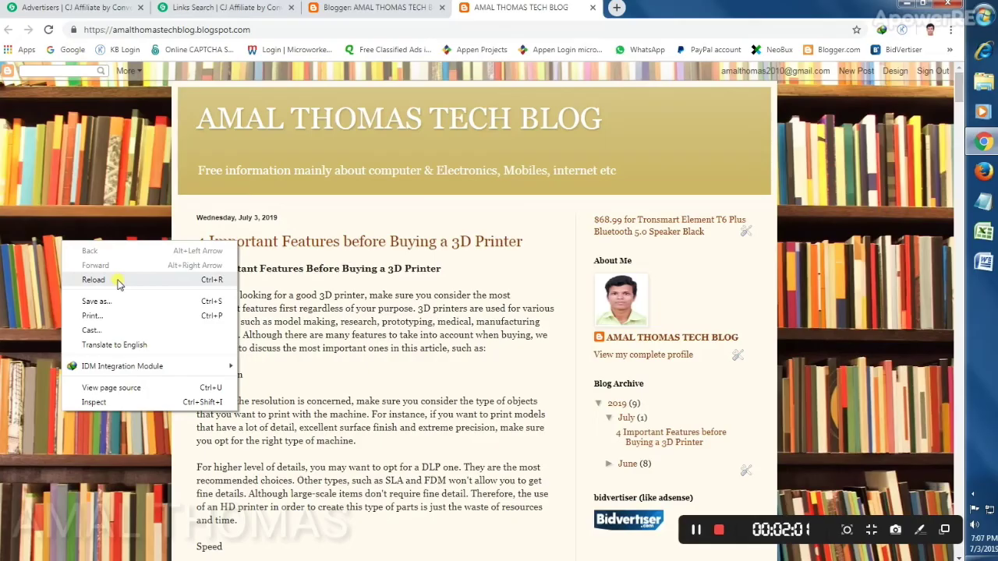
{"action": "left_click", "coordinate": [117, 282]}
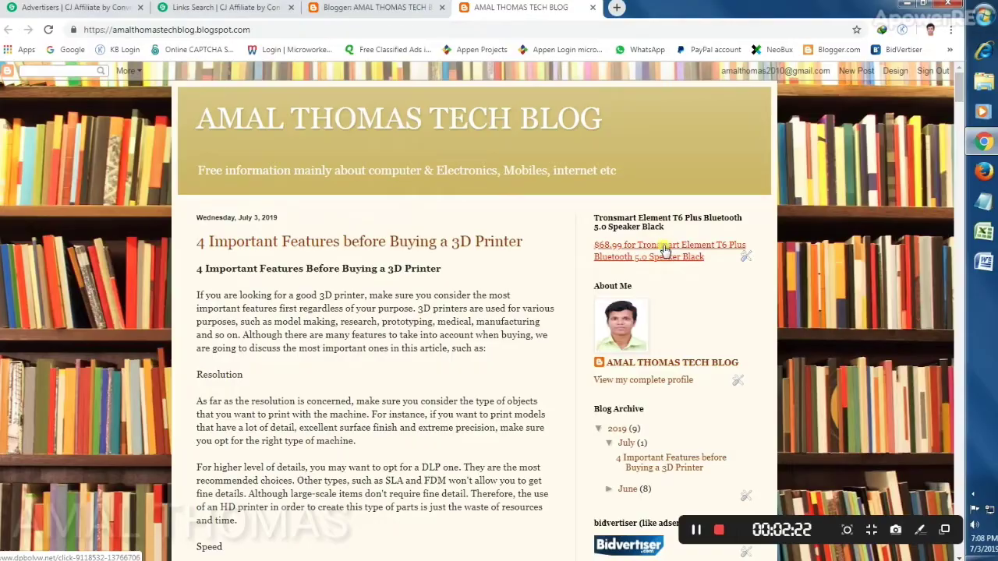
{"action": "right_click", "coordinate": [711, 239]}
{"action": "left_click", "coordinate": [760, 251]}
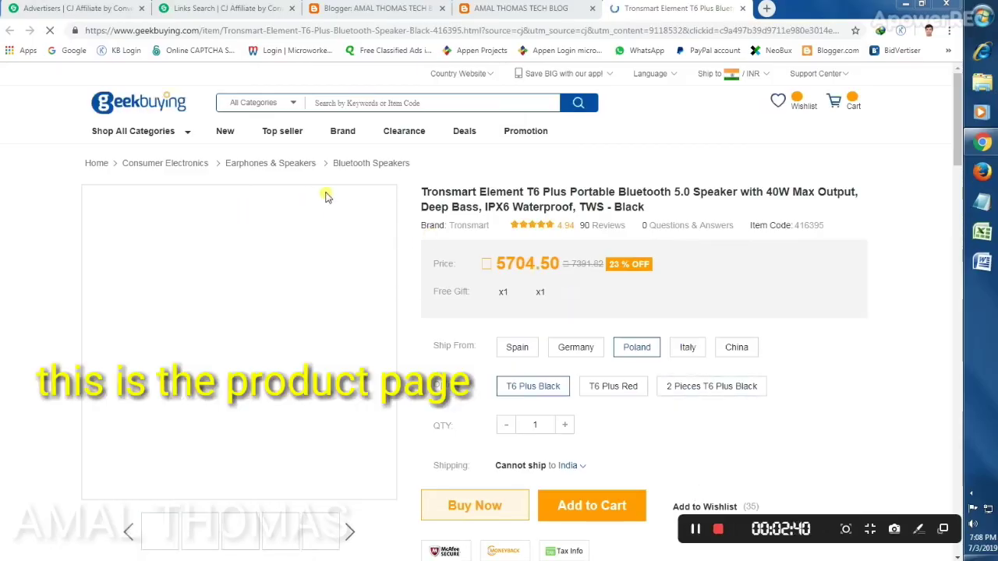
{"action": "left_click_drag", "start_coordinate": [958, 128], "coordinate": [964, 172]}
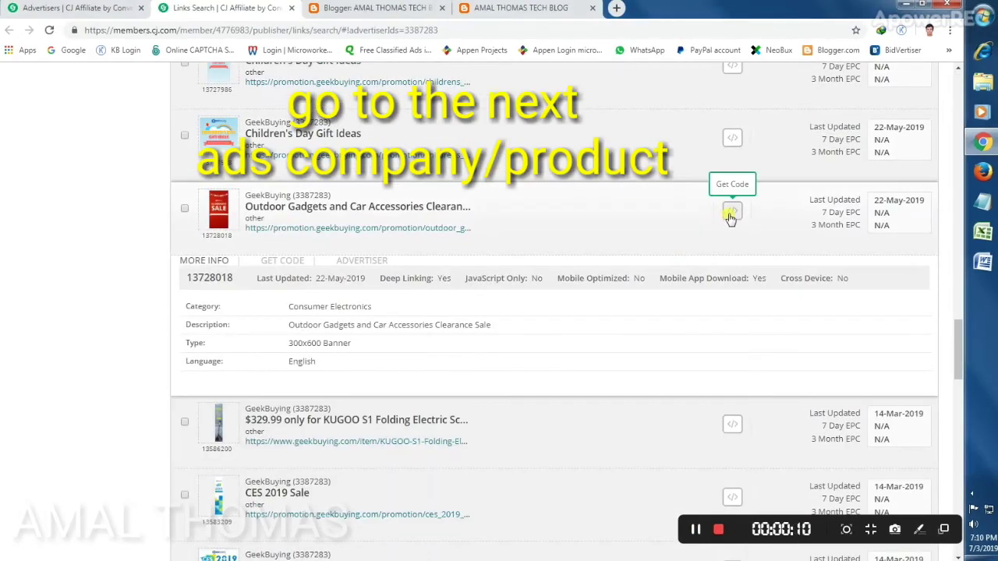
- In CJ Affiliate, get the code for GeekBuying's Outdoor Gadgets and Car Accessories Clearance Sale banner and copy its HTML version
{"action": "left_click", "coordinate": [730, 215]}
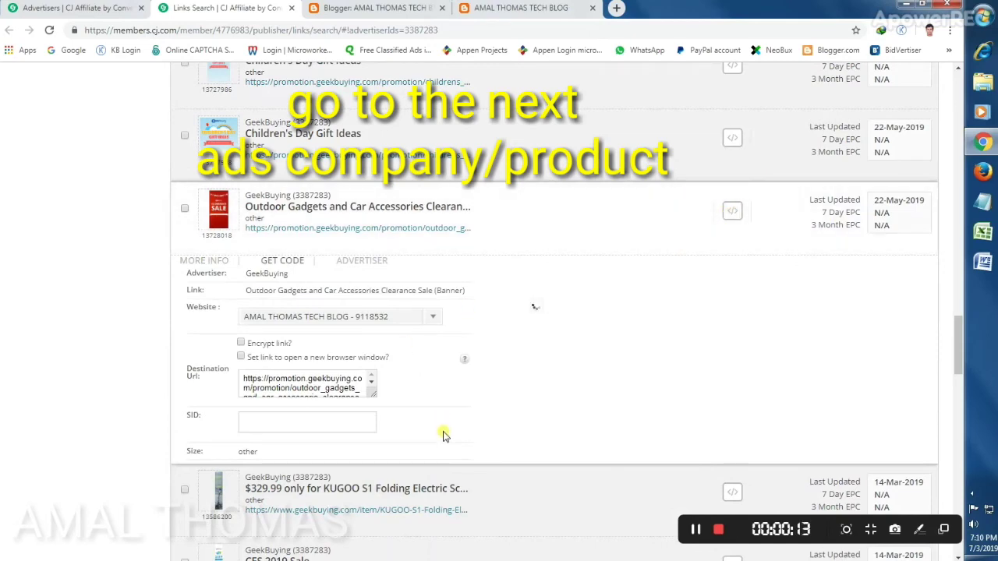
{"action": "scroll", "coordinate": [442, 435], "scroll_direction": "up", "scroll_amount": 3}
{"action": "scroll", "coordinate": [312, 356], "scroll_direction": "down", "scroll_amount": 3}
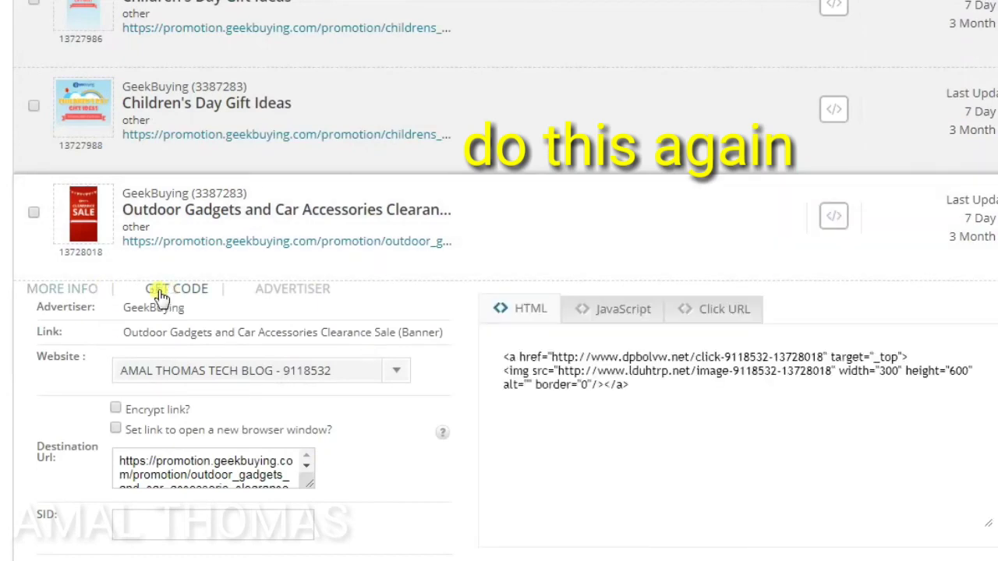
{"action": "left_click", "coordinate": [543, 309]}
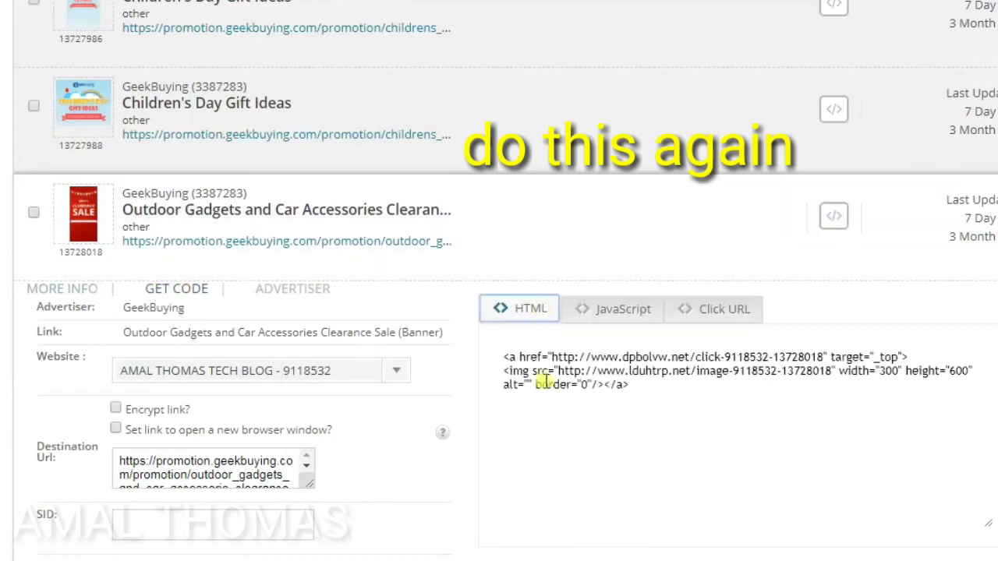
{"action": "left_click_drag", "start_coordinate": [642, 397], "coordinate": [491, 355]}
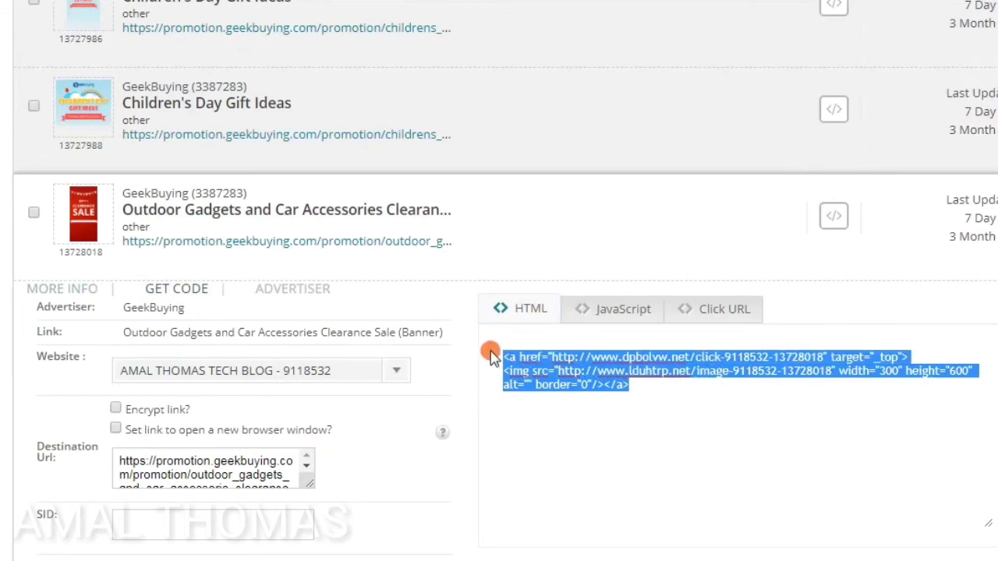
{"action": "right_click", "coordinate": [541, 365]}
{"action": "left_click", "coordinate": [588, 402]}
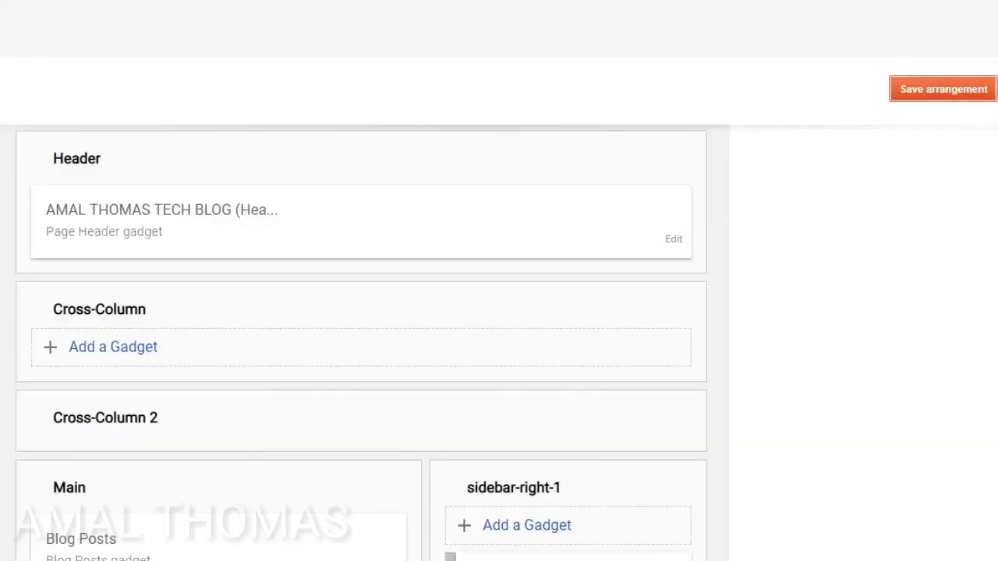
- In Blogger's layout, add an HTML/JavaScript gadget to sidebar-right-1 and paste the copied banner code as its content
{"action": "scroll", "coordinate": [291, 521], "scroll_direction": "down", "scroll_amount": 5}
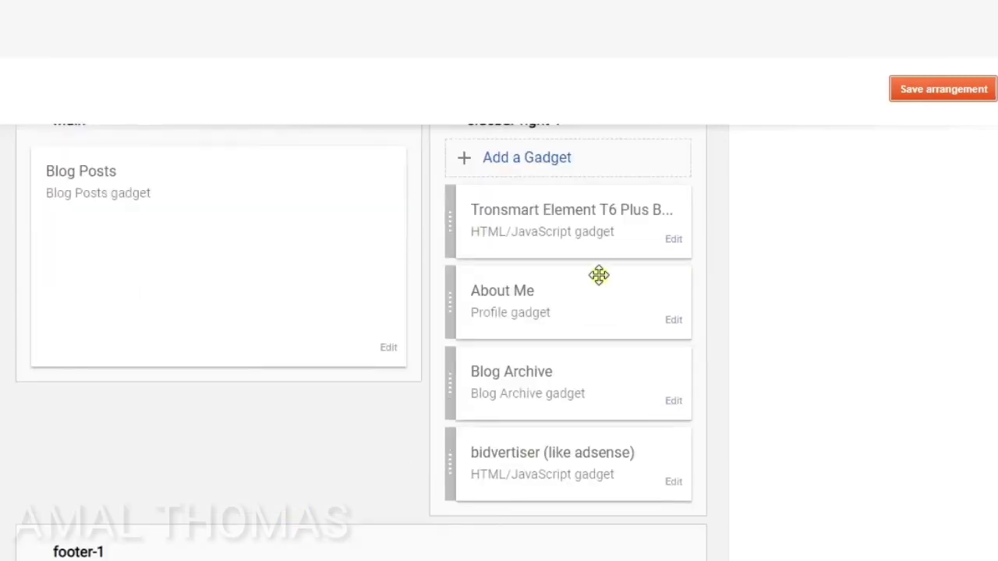
{"action": "left_click", "coordinate": [537, 161]}
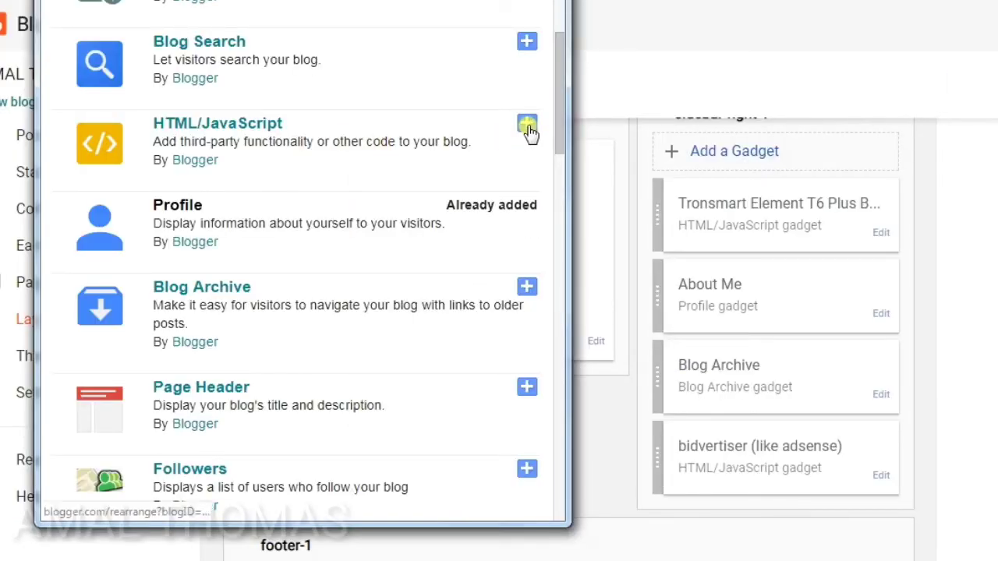
{"action": "left_click", "coordinate": [527, 127]}
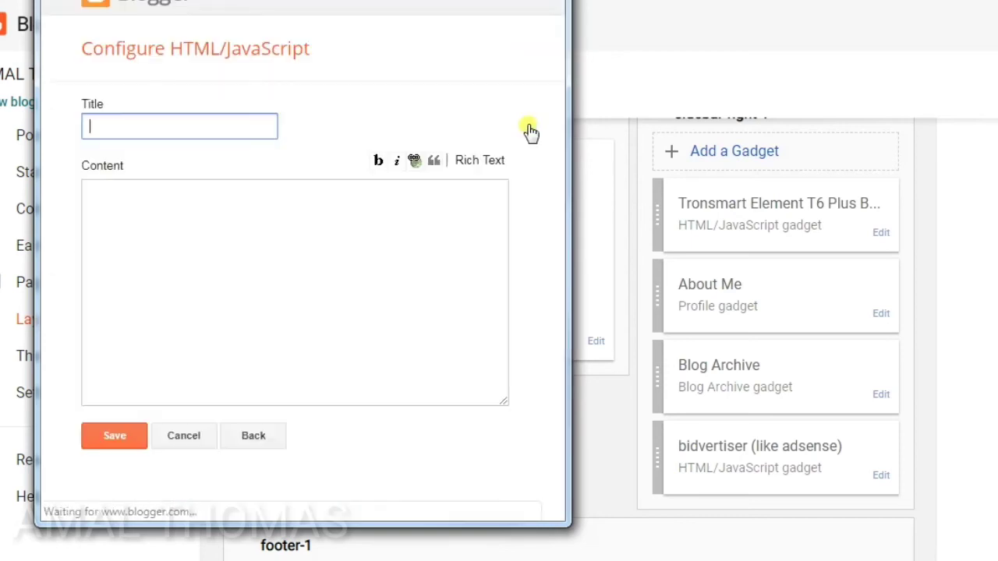
{"action": "left_click", "coordinate": [268, 221]}
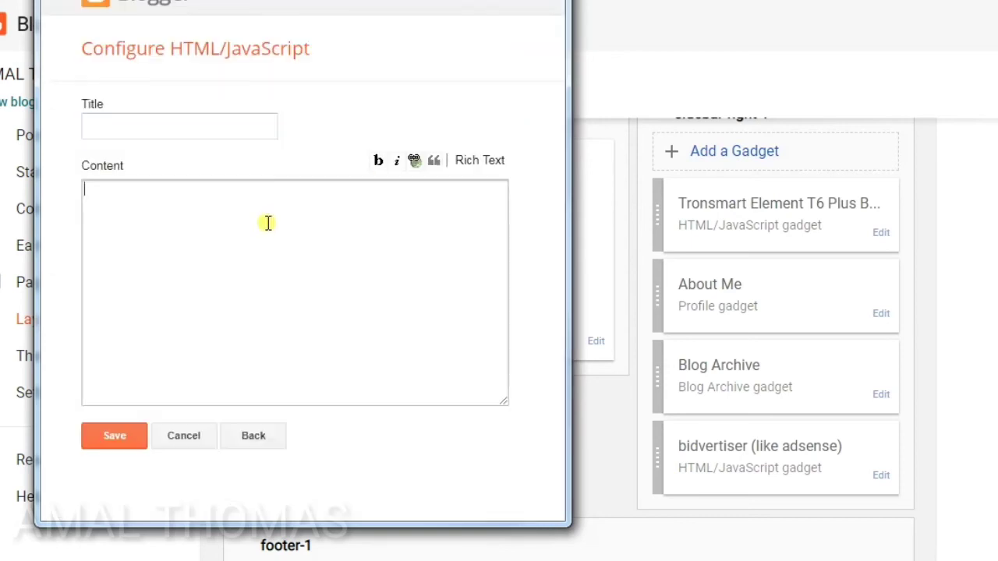
{"action": "key", "text": "ctrl+v"}
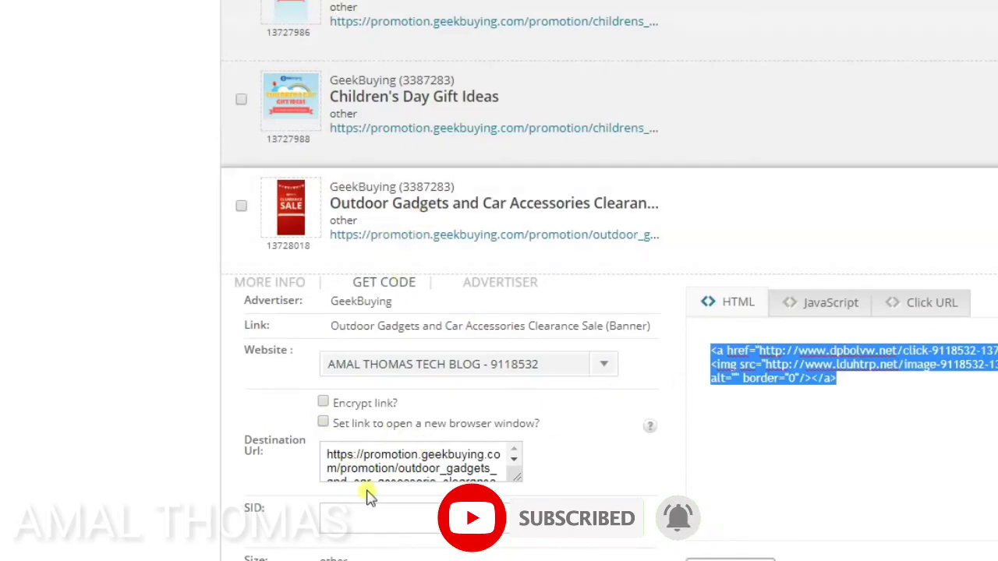
- In CJ Affiliate, copy the link name "Outdoor Gadgets and Car Accessories Clearance Sale" from the banner's code details
{"action": "scroll", "coordinate": [445, 530], "scroll_direction": "down", "scroll_amount": 4}
{"action": "scroll", "coordinate": [445, 543], "scroll_direction": "up", "scroll_amount": 2}
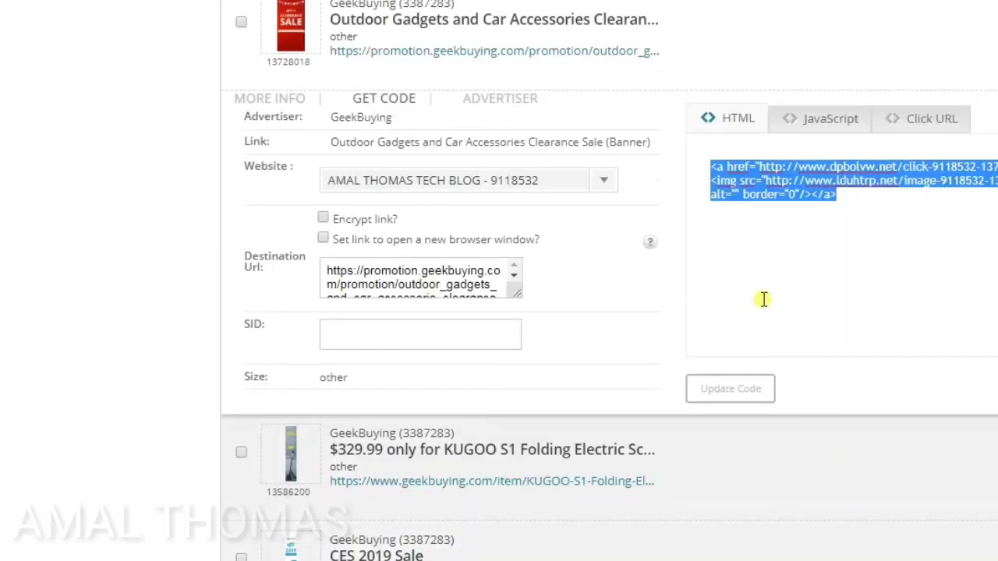
{"action": "left_click", "coordinate": [764, 299]}
{"action": "scroll", "coordinate": [512, 252], "scroll_direction": "down", "scroll_amount": 2}
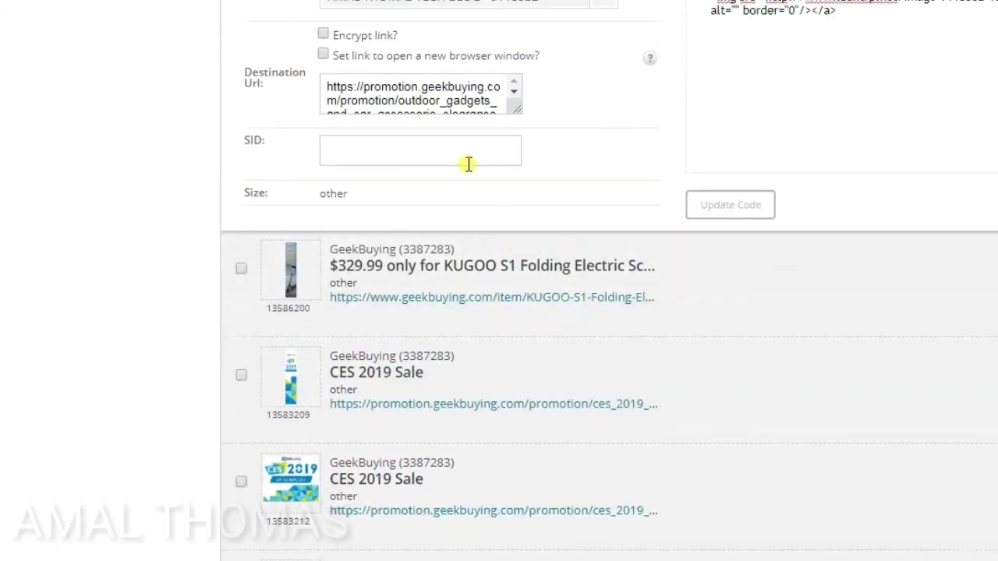
{"action": "scroll", "coordinate": [468, 164], "scroll_direction": "up", "scroll_amount": 1}
{"action": "scroll", "coordinate": [517, 182], "scroll_direction": "up", "scroll_amount": 1}
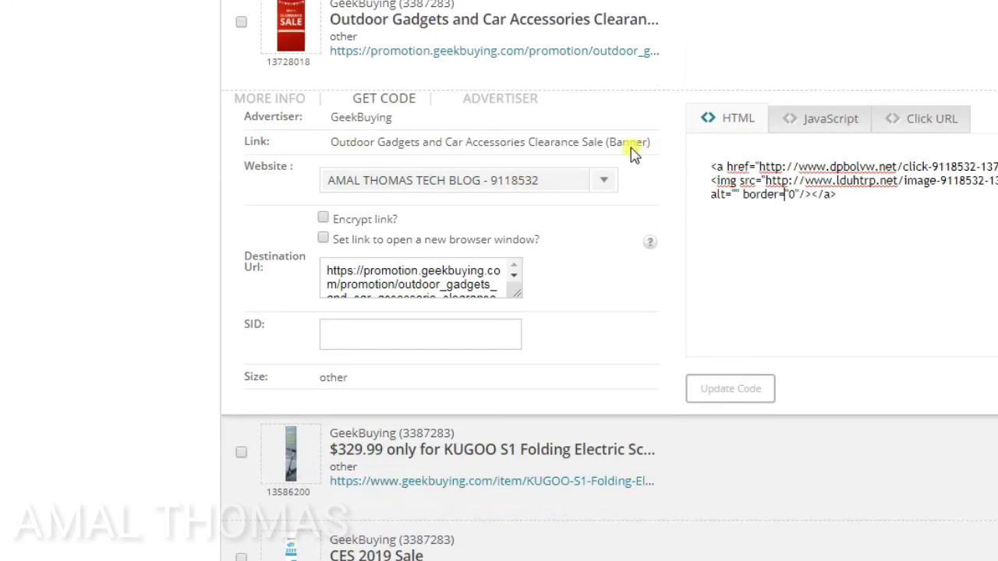
{"action": "scroll", "coordinate": [471, 224], "scroll_direction": "up", "scroll_amount": 2}
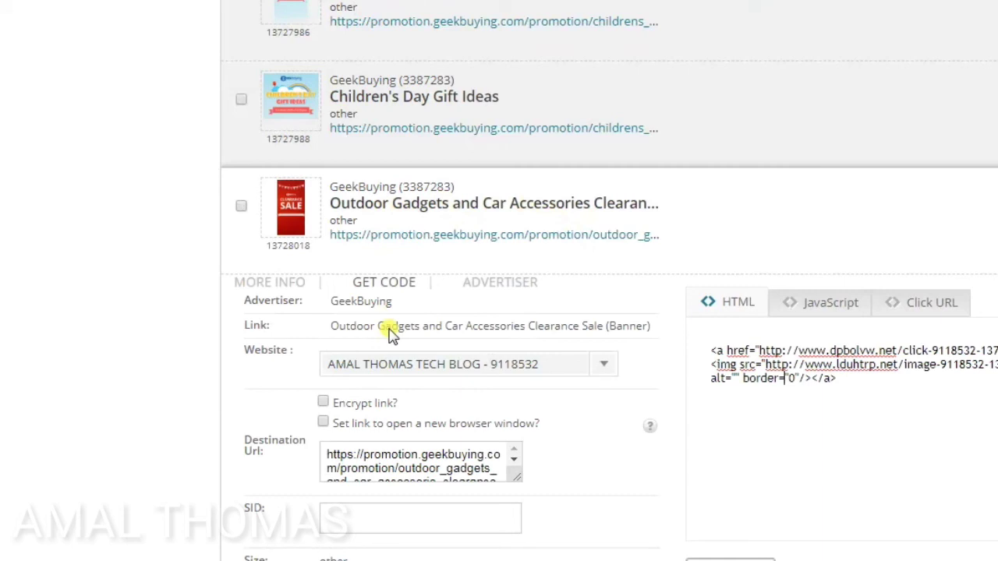
{"action": "left_click_drag", "start_coordinate": [331, 329], "coordinate": [609, 332]}
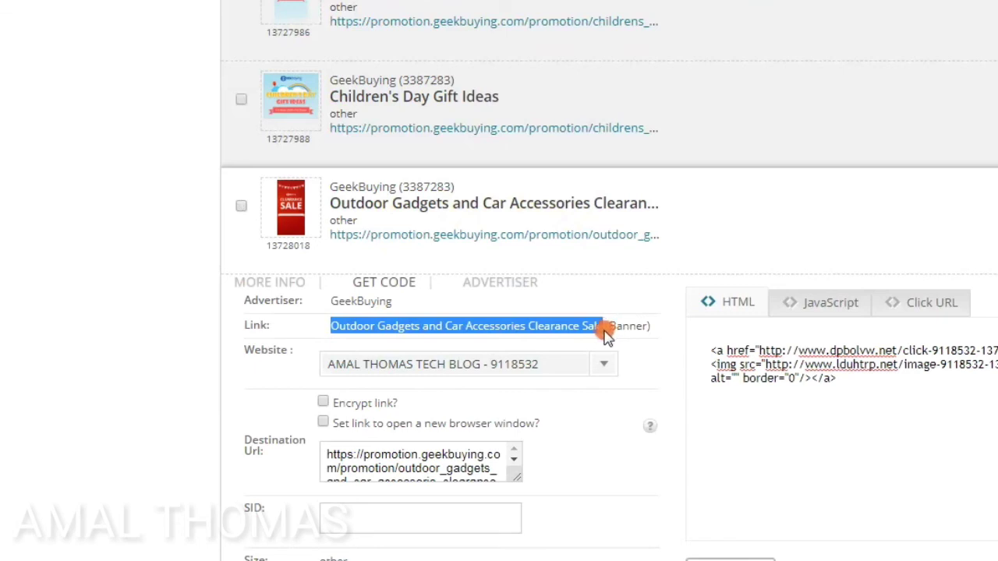
{"action": "right_click", "coordinate": [579, 326]}
{"action": "left_click", "coordinate": [585, 336]}
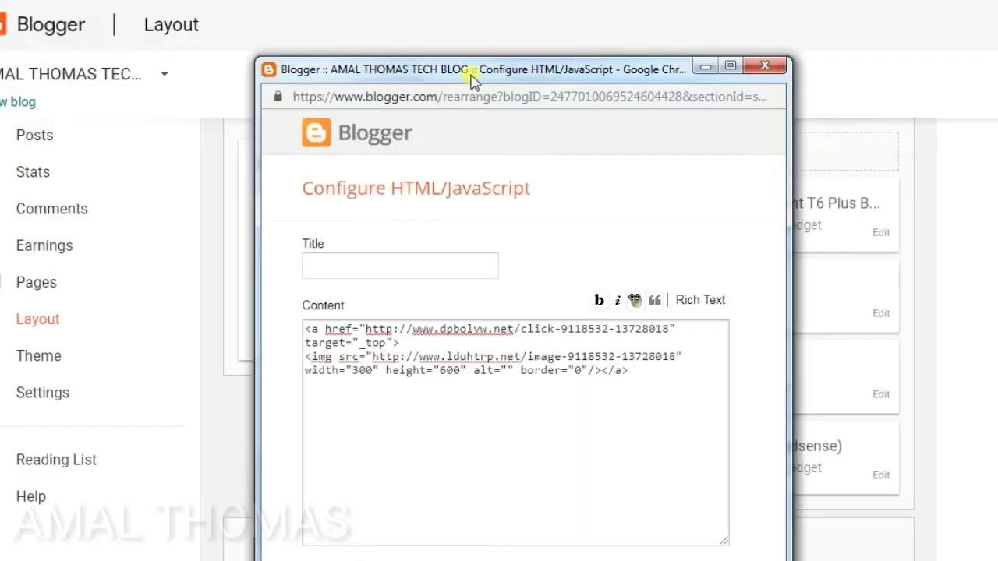
- In Blogger, title the new gadget "Outdoor Gadgets and Car Accessories Clearance Sale", then save the gadget and the layout arrangement
{"action": "left_click_drag", "start_coordinate": [470, 13], "coordinate": [330, 18]}
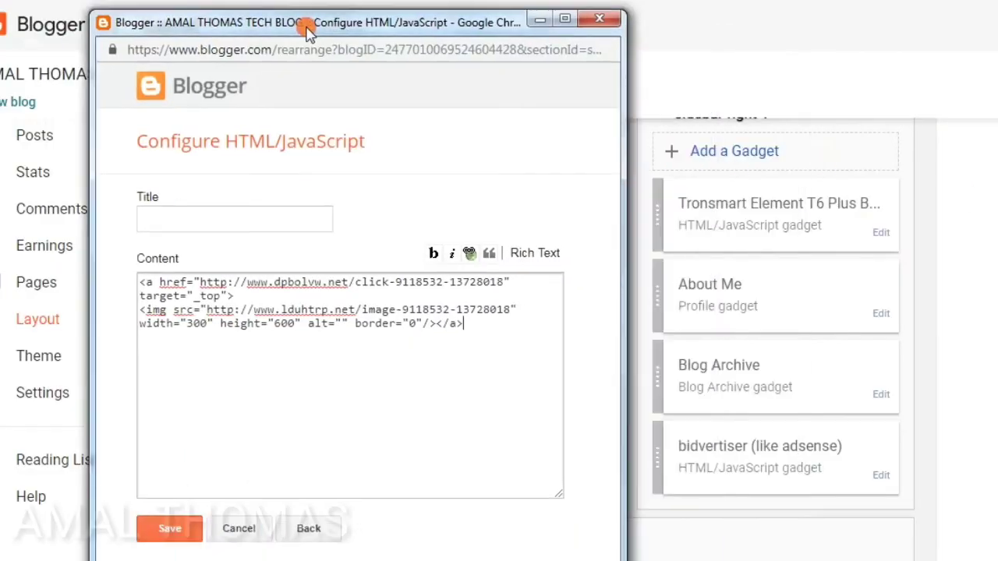
{"action": "left_click", "coordinate": [195, 213]}
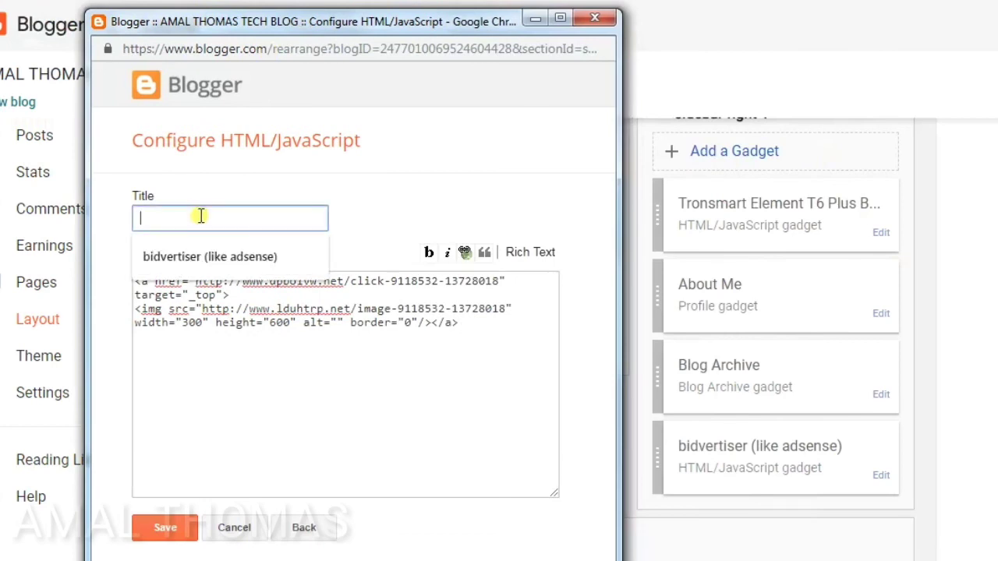
{"action": "key", "text": "ctrl+v"}
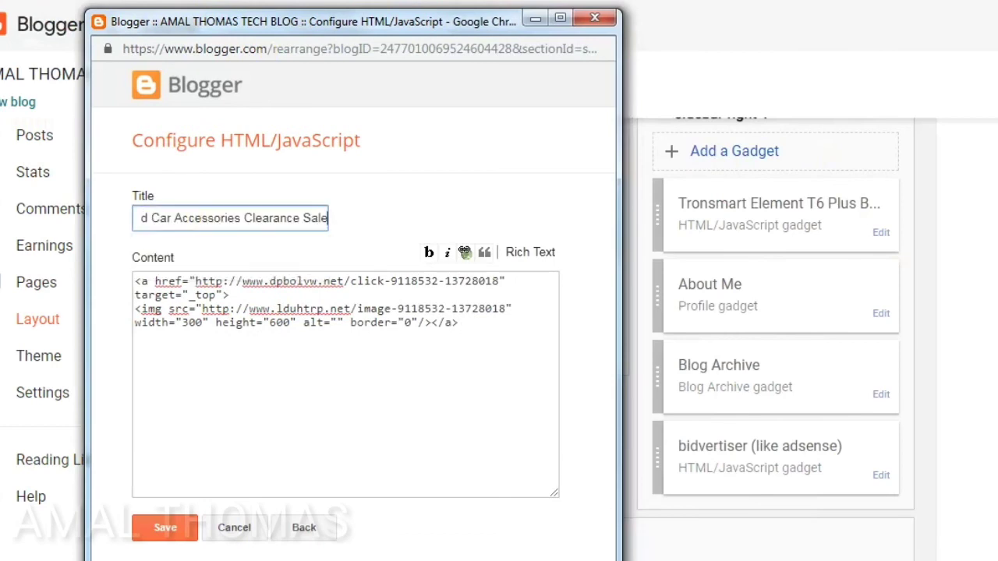
{"action": "left_click", "coordinate": [161, 530]}
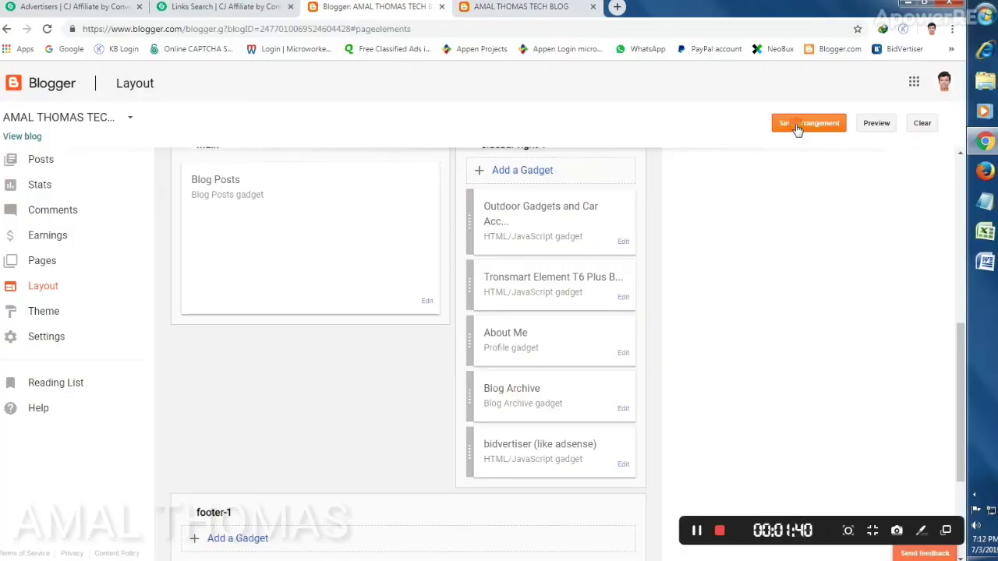
{"action": "left_click", "coordinate": [796, 126]}
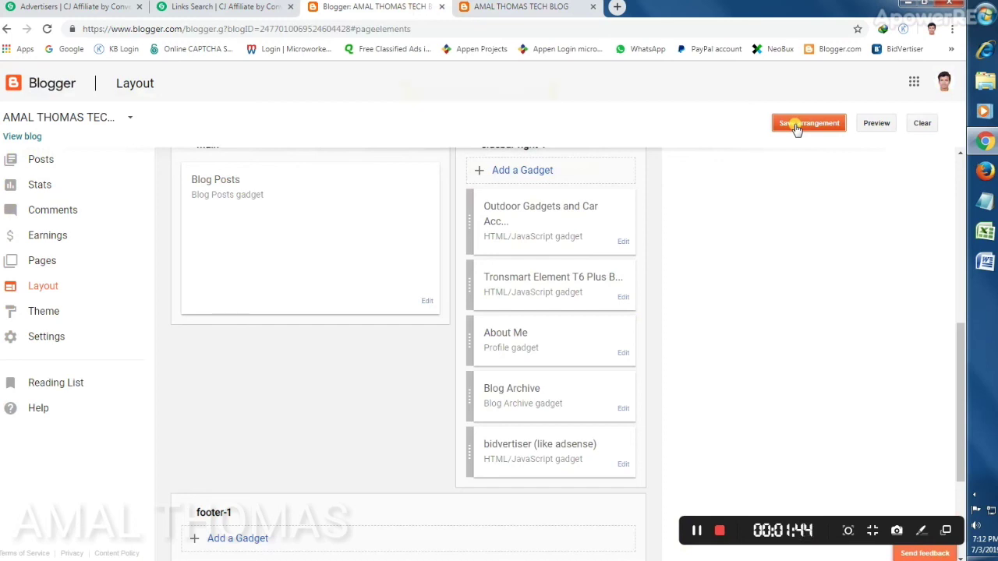
- Return to the live blog and reload it to check the sidebar for the clearance sale banner
{"action": "left_click", "coordinate": [555, 13]}
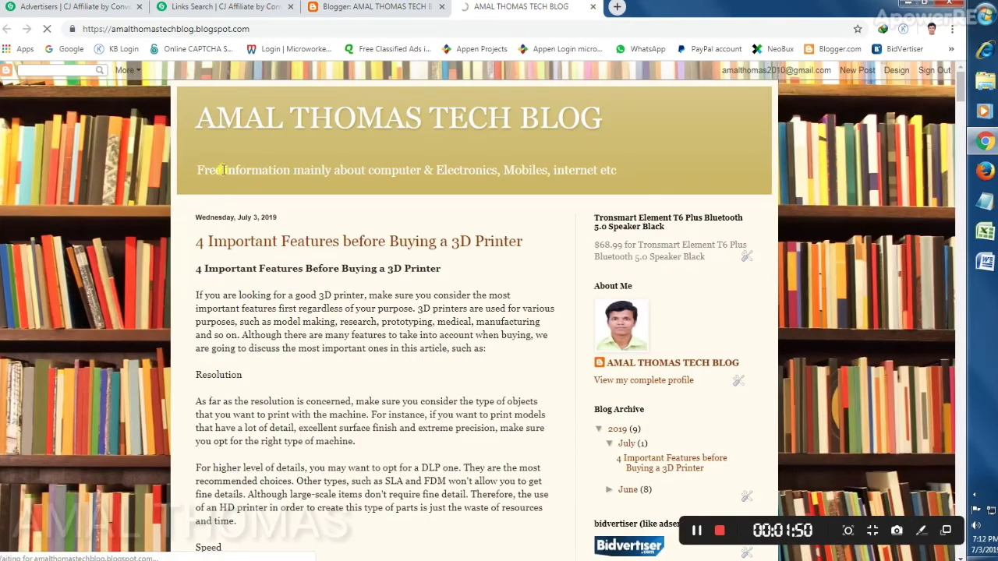